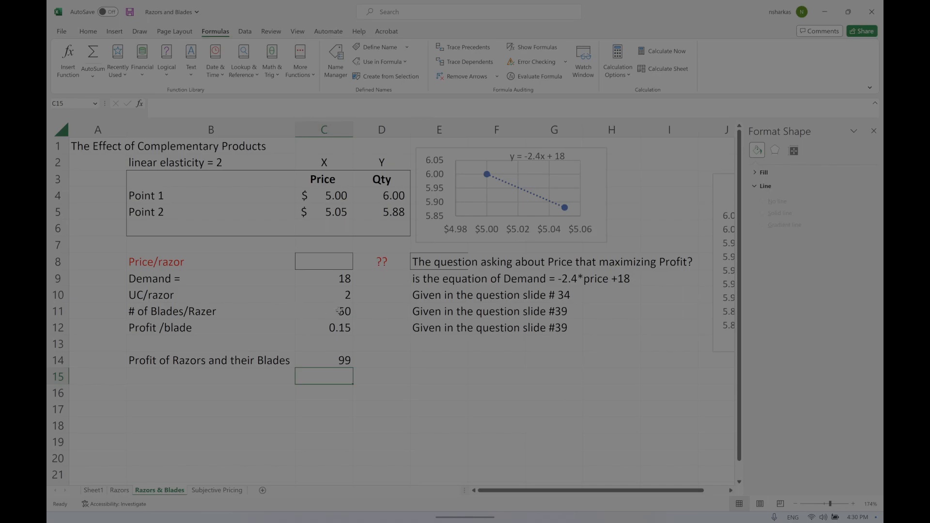
Move the explanatory notes in E8:E12 one column over to F8:F12
left_click(439, 258)
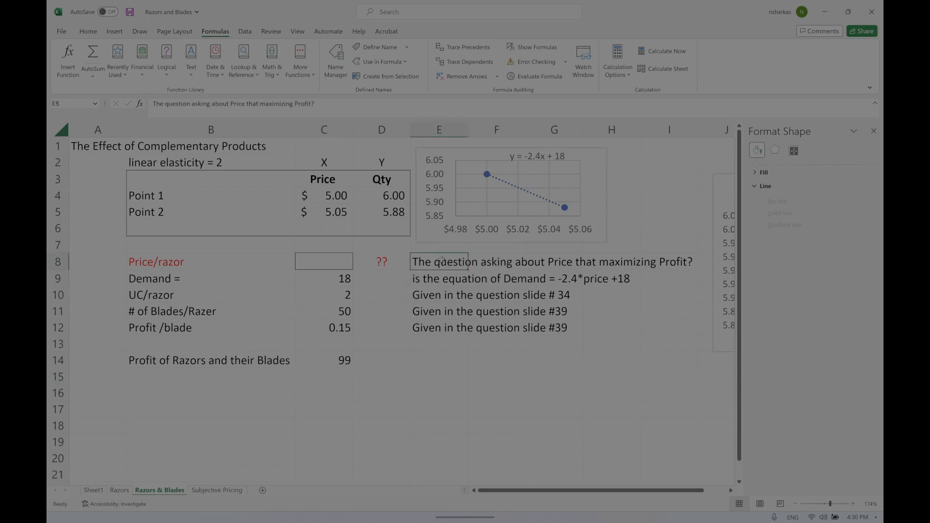
left_click_drag(440, 257, 440, 328)
key("ctrl+c")
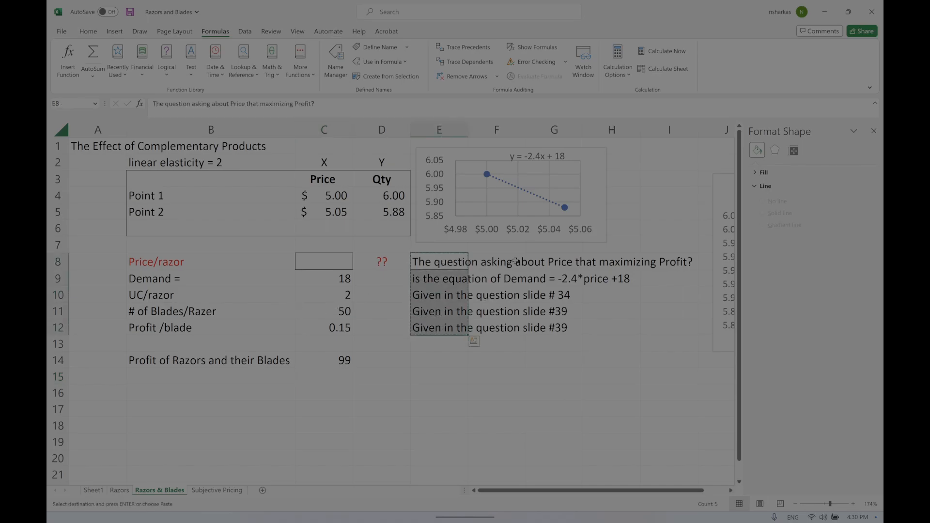
left_click(516, 259)
key("ctrl+v")
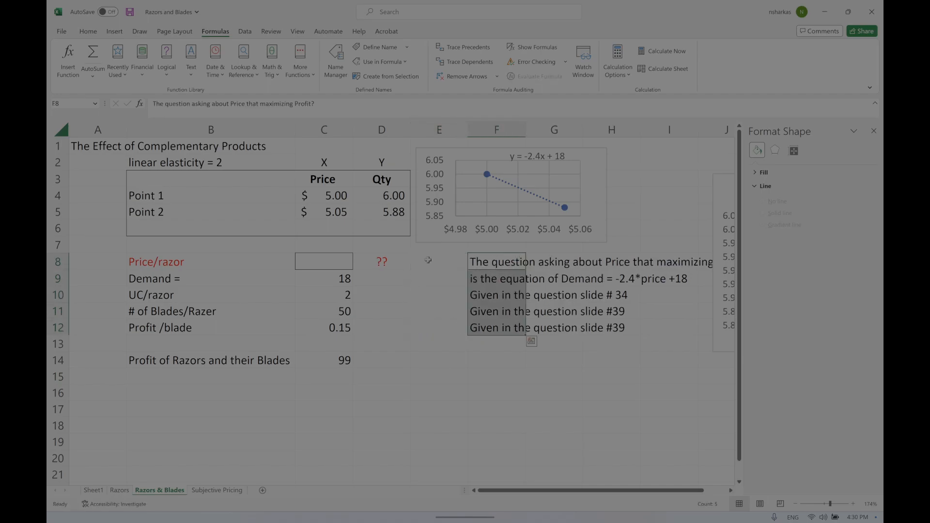
Label the Price/razor row "Decision variable" in cell E8 and widen column E to fit the text
left_click(433, 260)
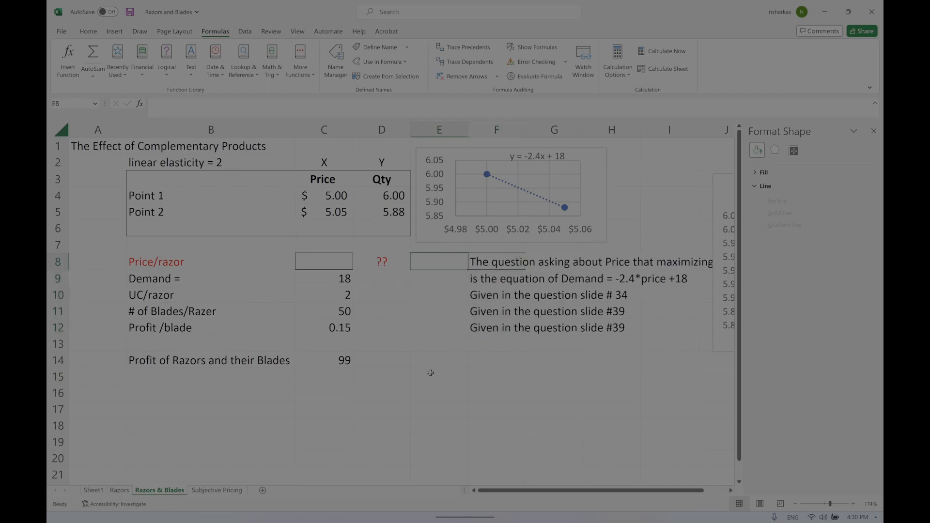
left_click_drag(468, 131, 497, 142)
type("Decision var")
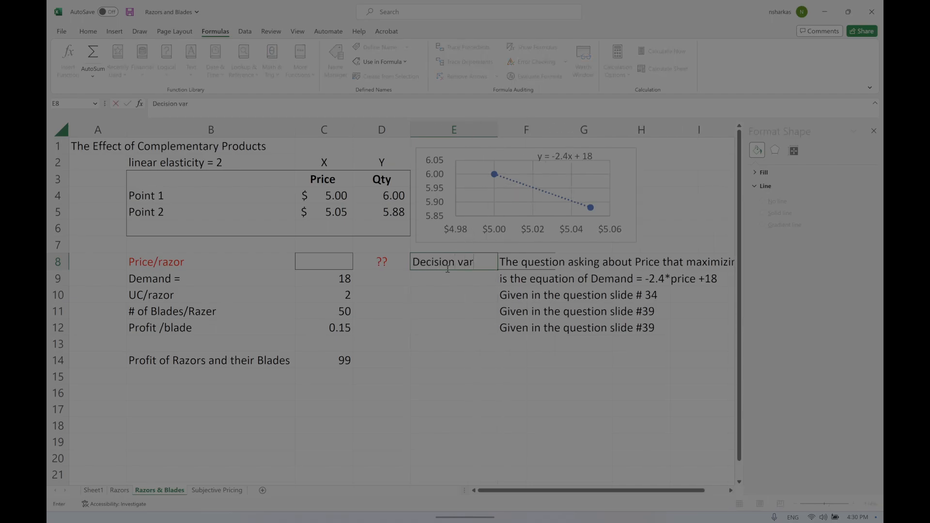
type("iable")
key("Return")
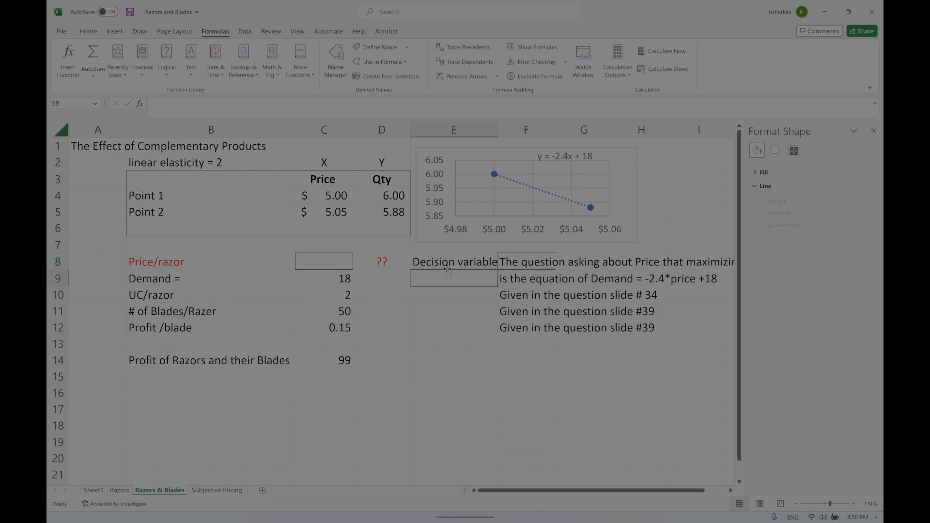
left_click_drag(498, 130, 503, 130)
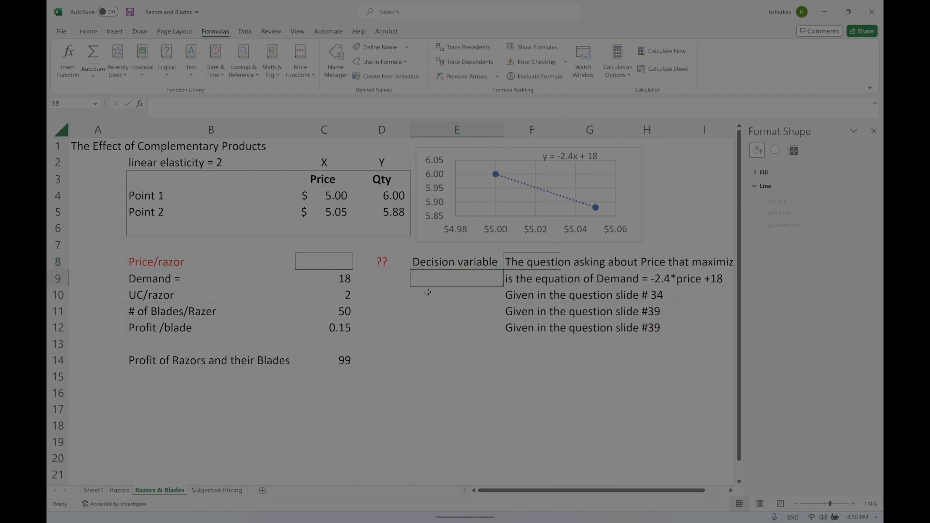
Label the Profit of Razors and their Blades row "Objective function" in E14 and widen column E to fit
left_click(201, 326)
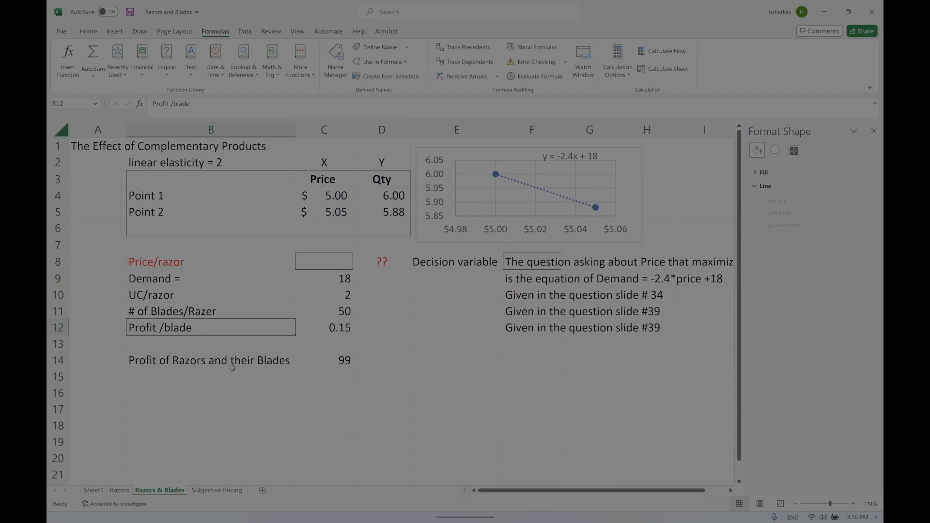
left_click(238, 359)
left_click(439, 359)
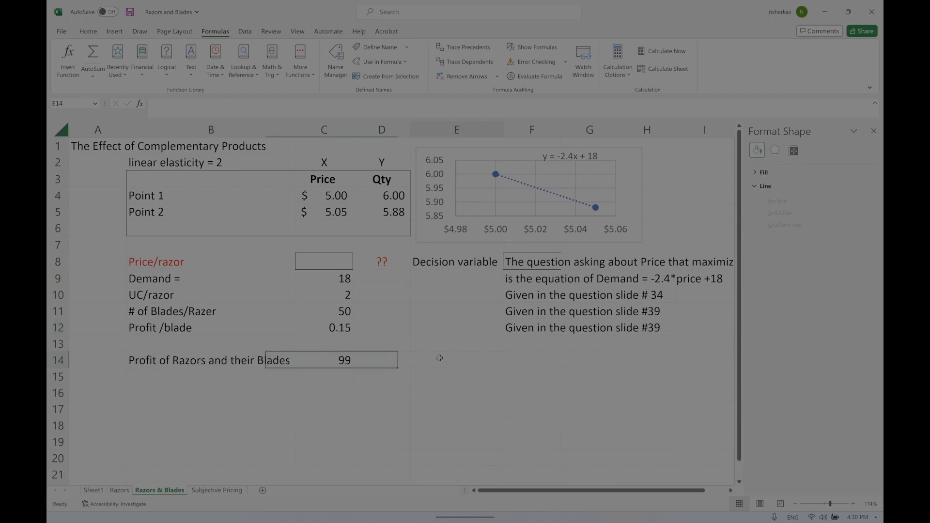
type("Object")
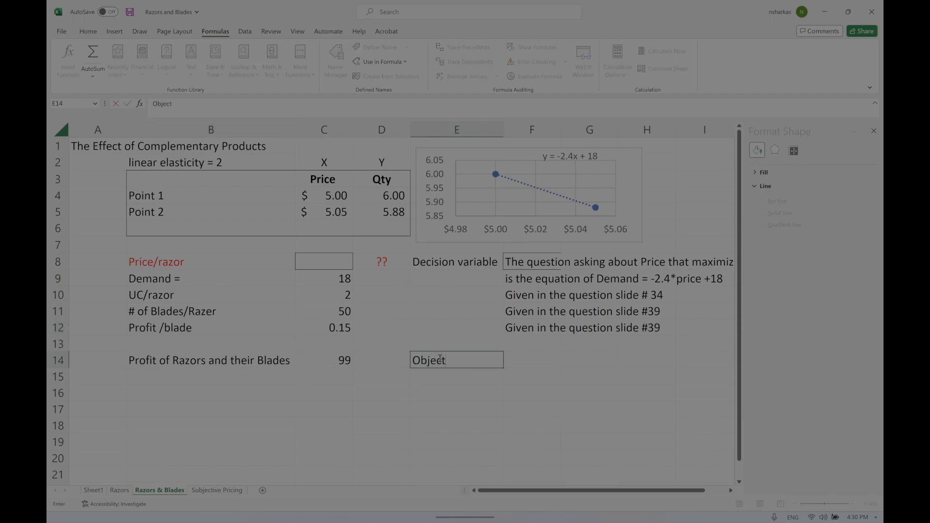
type("ive function")
key("Return")
left_click_drag(504, 129, 508, 134)
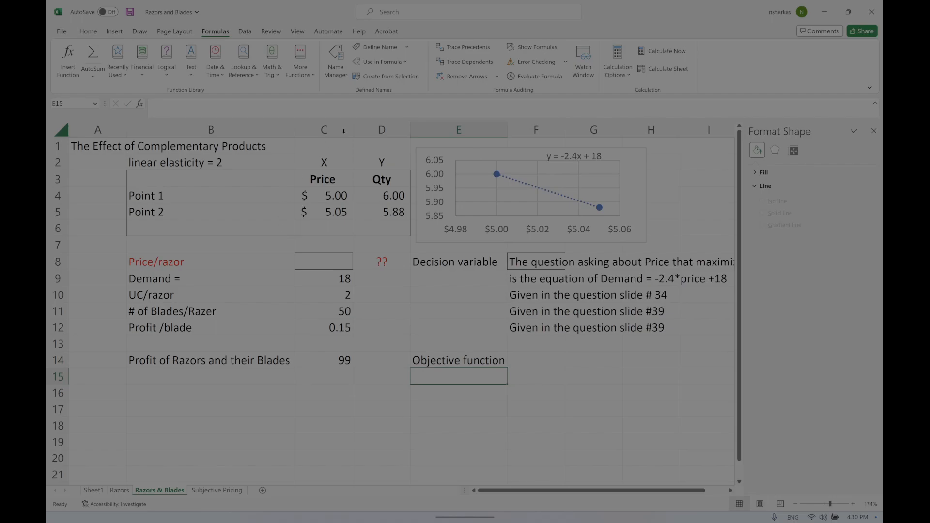
Set up Solver to maximize the profit in C14 by changing the razor price in C8
left_click(243, 32)
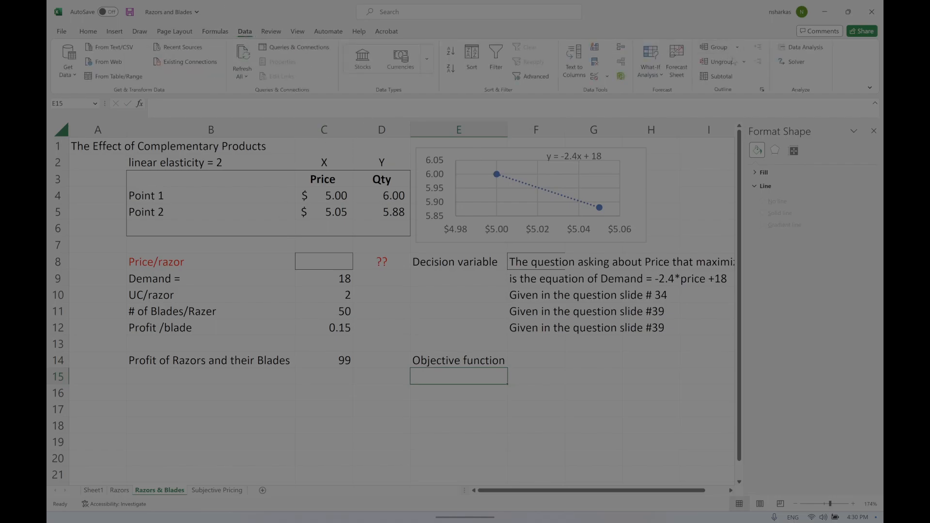
left_click(795, 63)
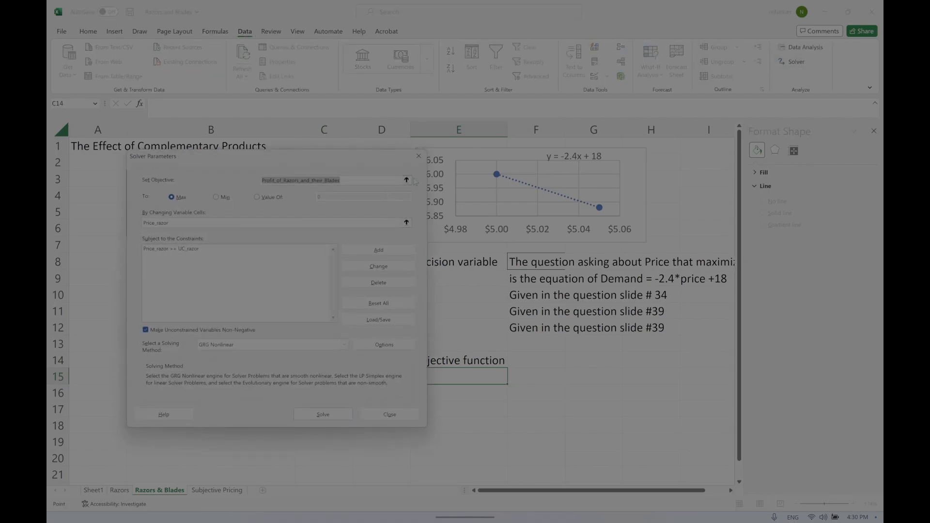
left_click(410, 181)
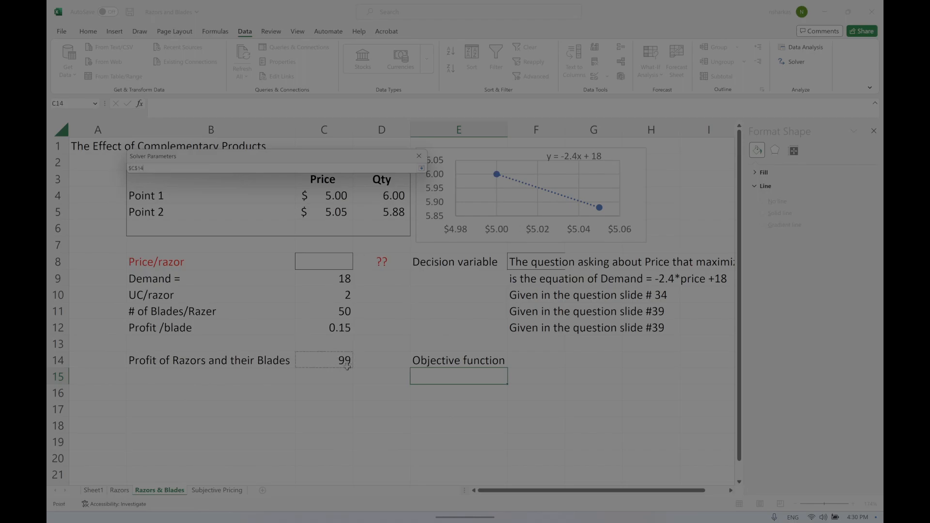
left_click(421, 168)
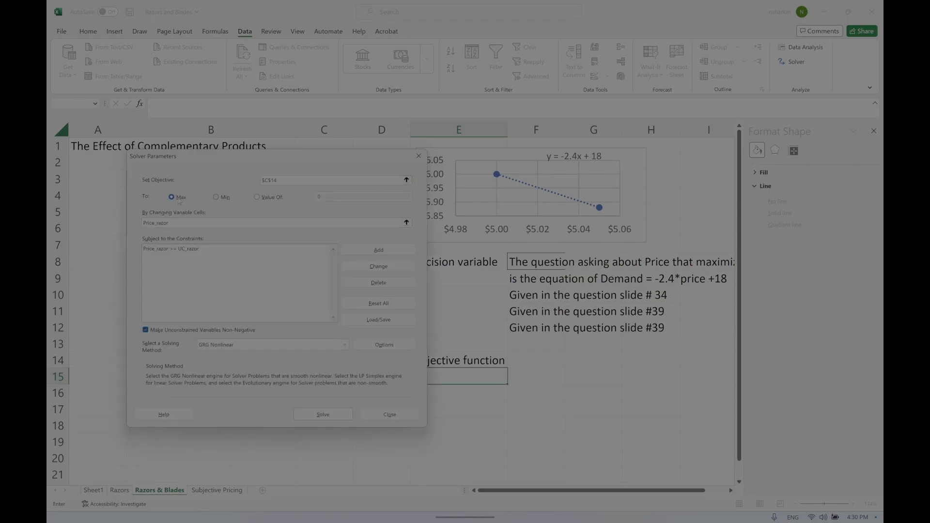
left_click(406, 223)
left_click(337, 267)
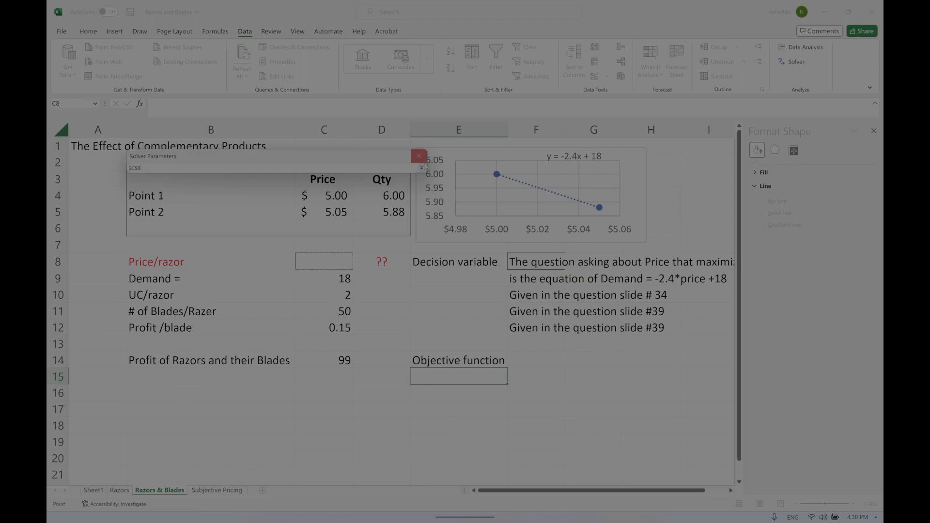
left_click(421, 168)
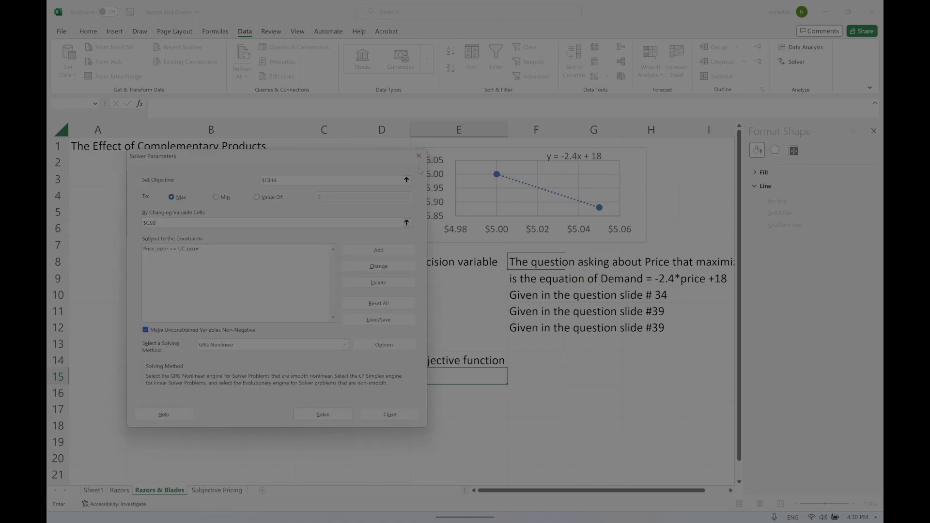
Delete the Price_razor >= UC_razor constraint, then solve the model and keep the Solver solution
left_click(190, 250)
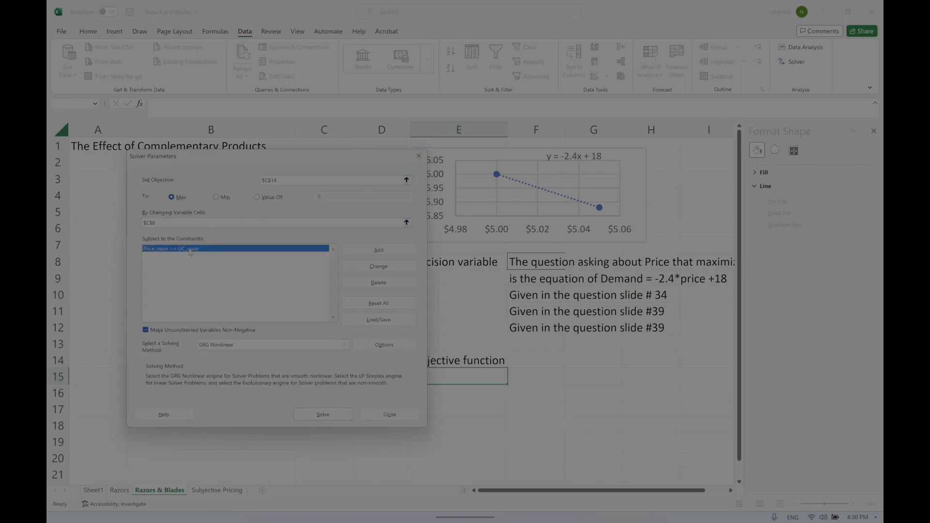
left_click(380, 284)
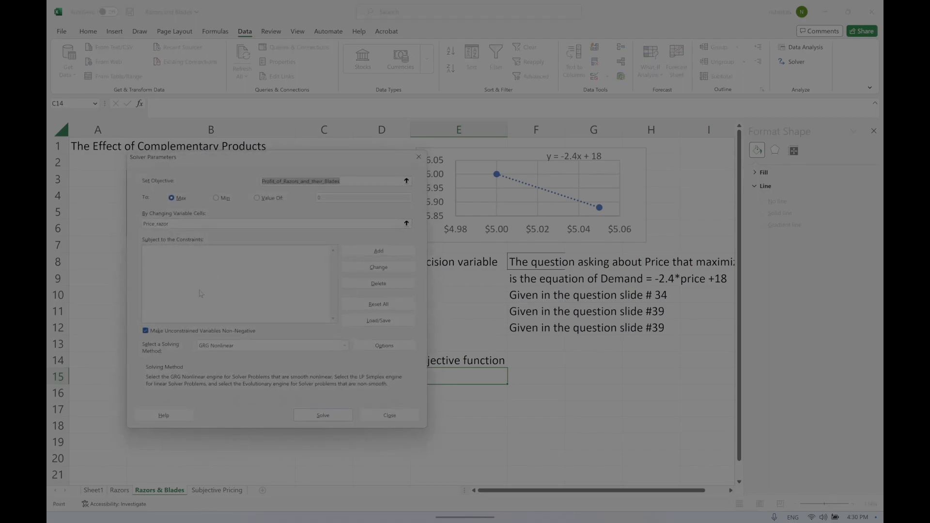
left_click_drag(244, 165, 509, 172)
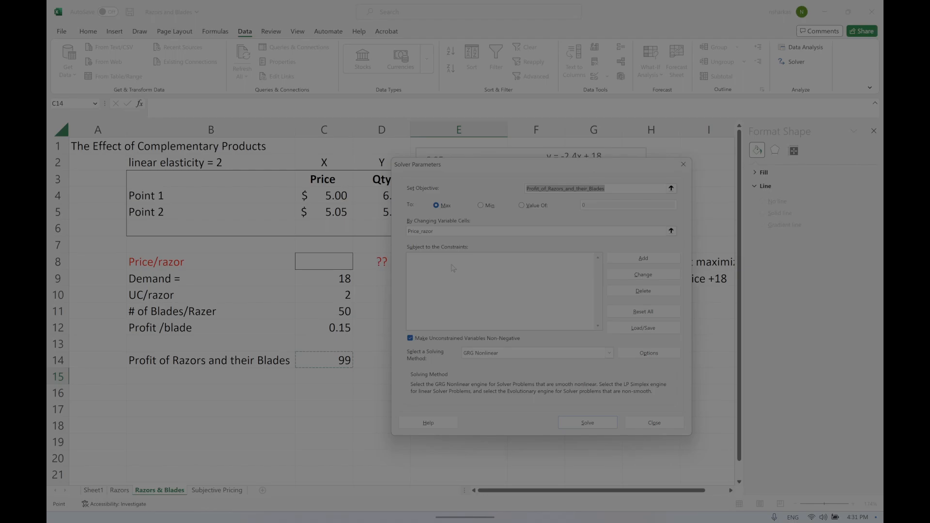
left_click(582, 423)
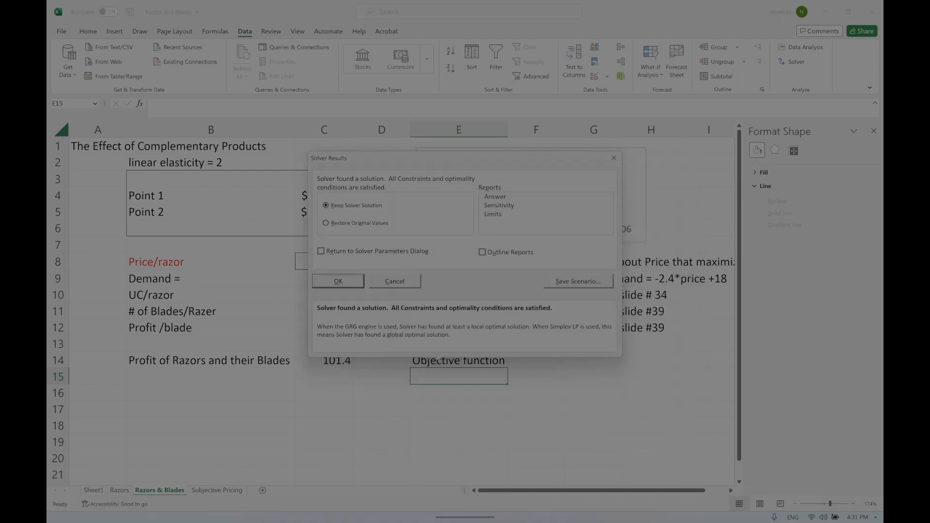
left_click(359, 284)
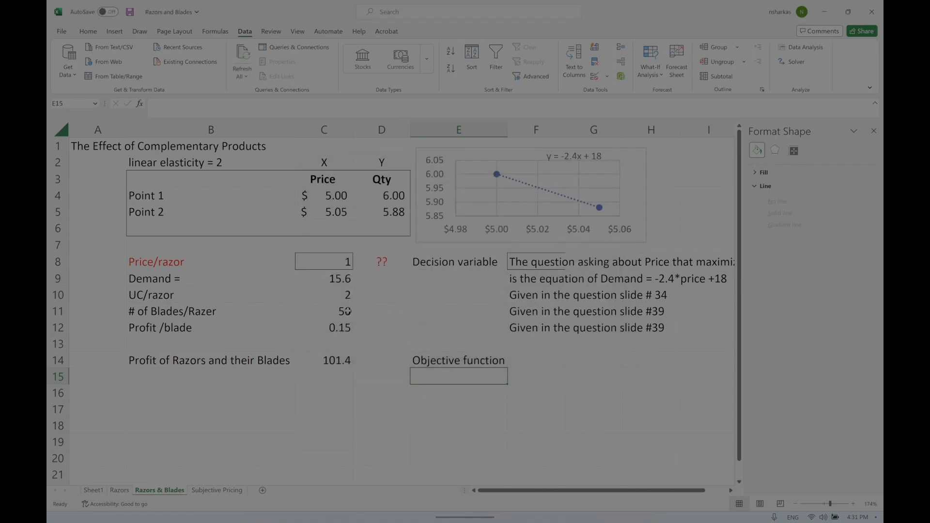
Make the Point 1 price in C4 bold
left_click_drag(206, 260, 325, 265)
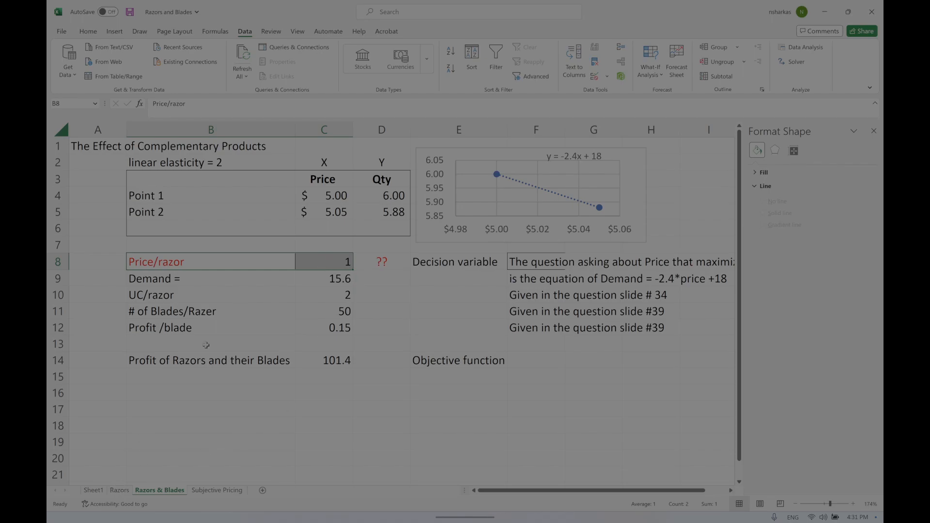
left_click(336, 196)
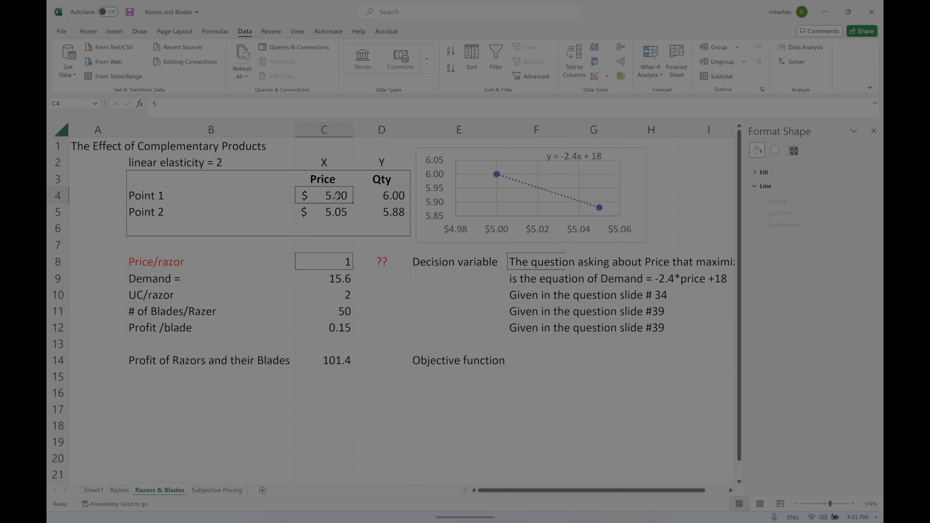
key("ctrl+b")
Examine the Demand formula in C9 and the combined razor and blade profit formula in C14
left_click(328, 280)
left_click_drag(214, 279, 321, 277)
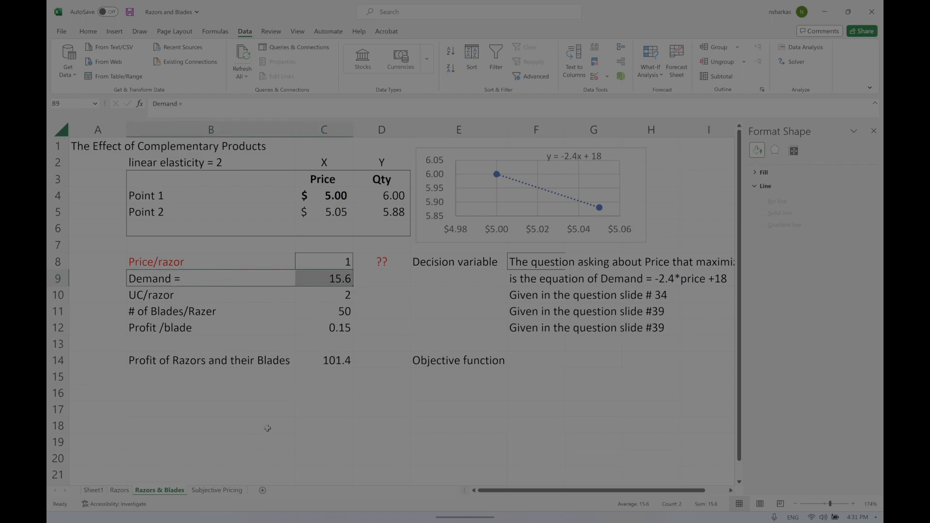
left_click(330, 360)
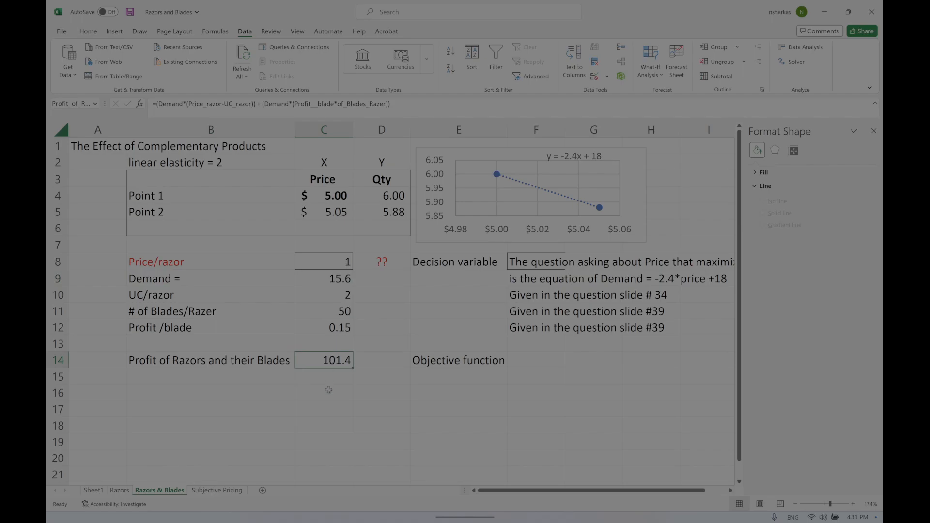
left_click(337, 278)
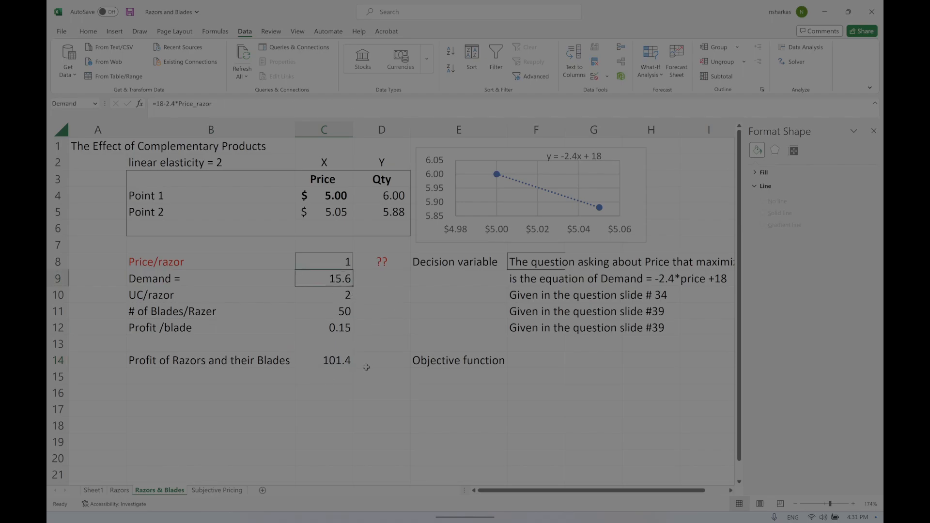
left_click(319, 359)
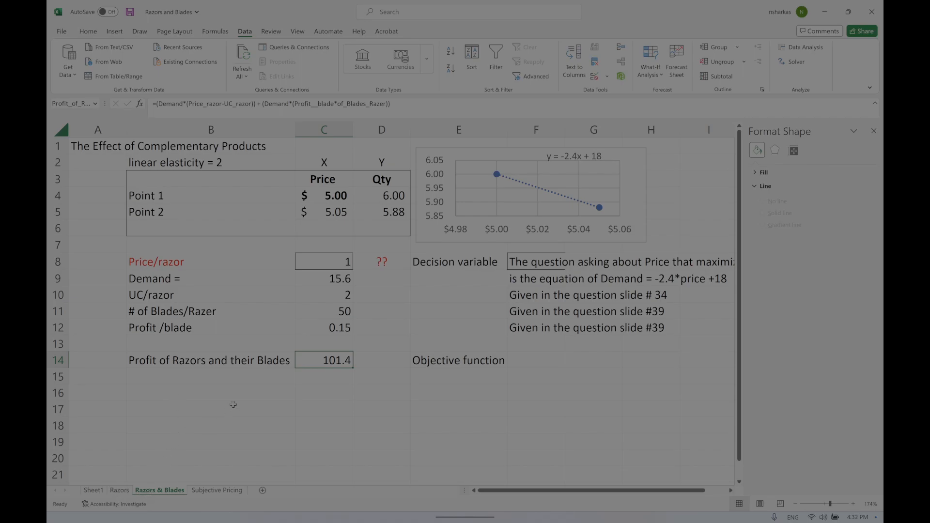
Calculate the razor-only profit in C17 with the formula =Demand*(Price_razor-UC_razor)
left_click(340, 407)
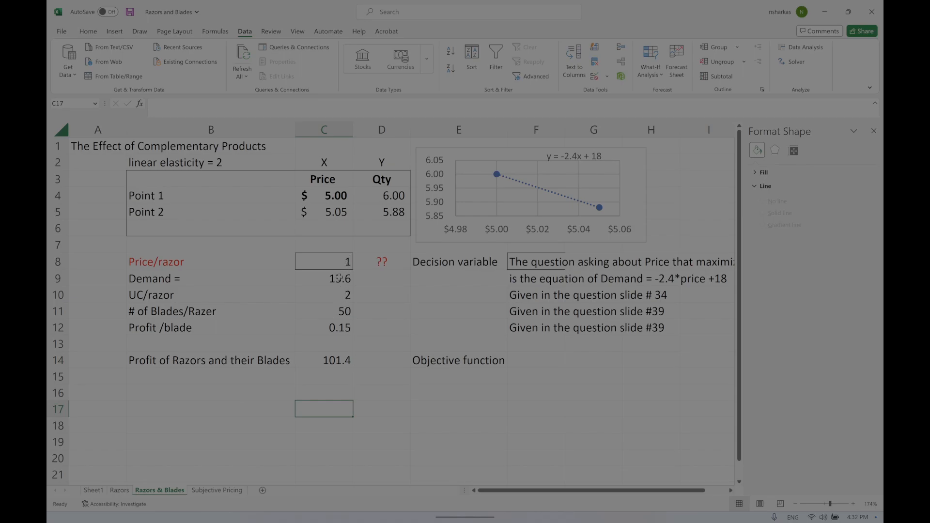
type("=")
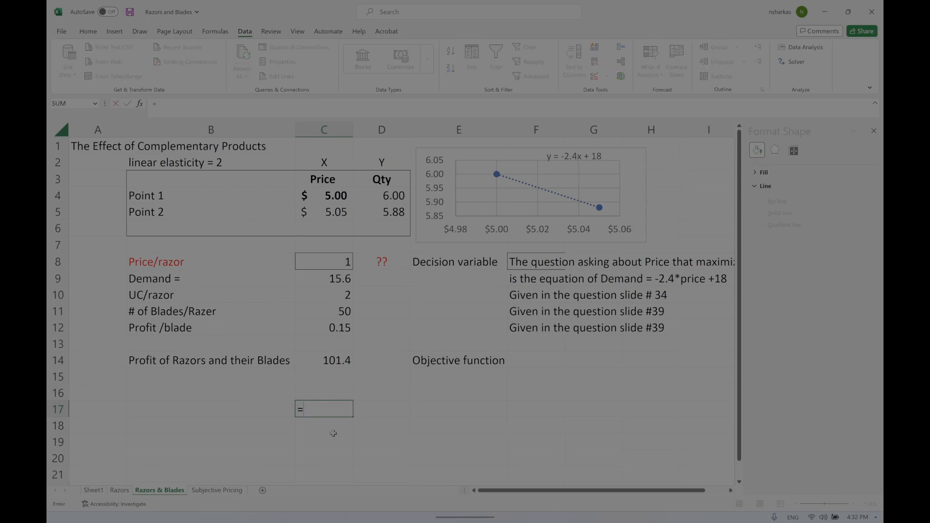
left_click(326, 277)
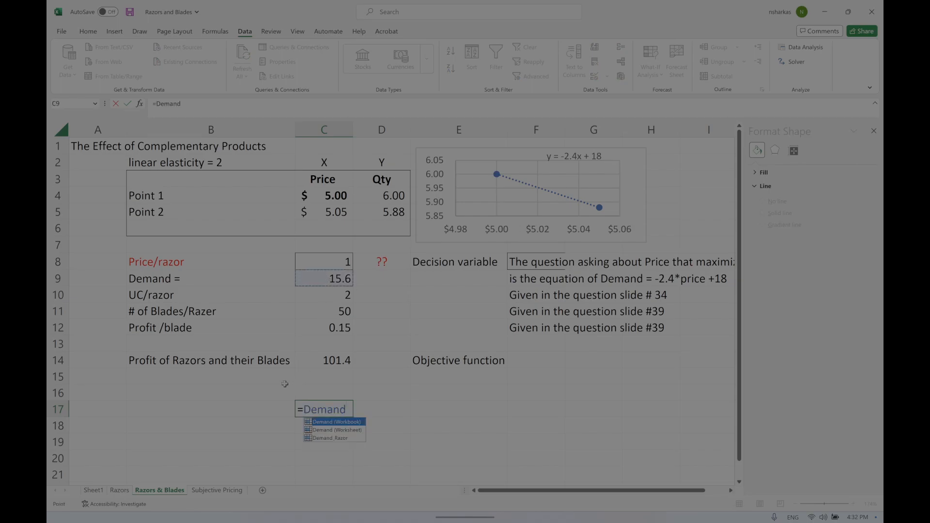
type("*")
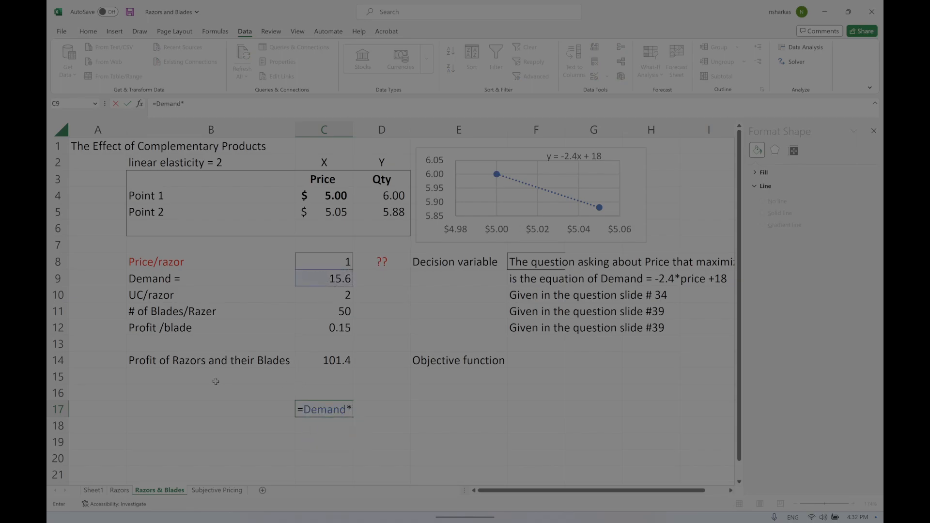
type("(")
left_click(324, 260)
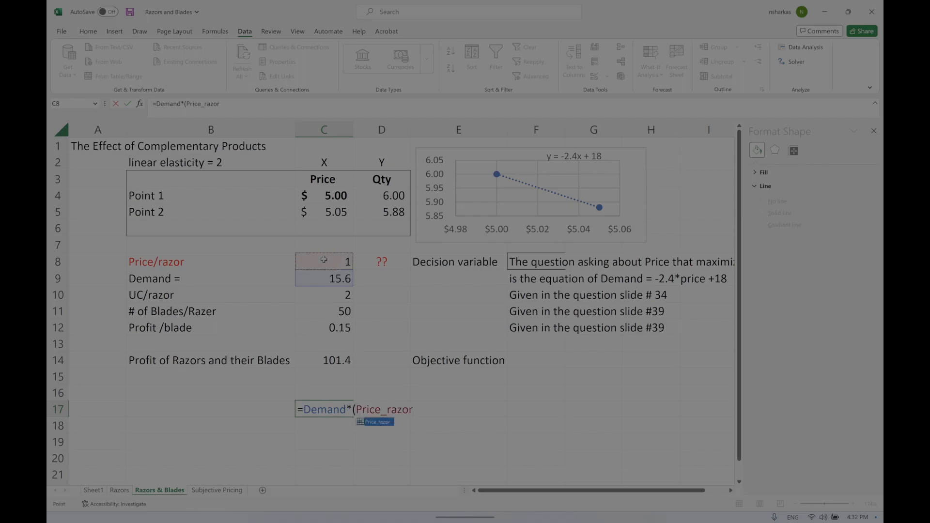
type("-")
left_click(320, 299)
type(")")
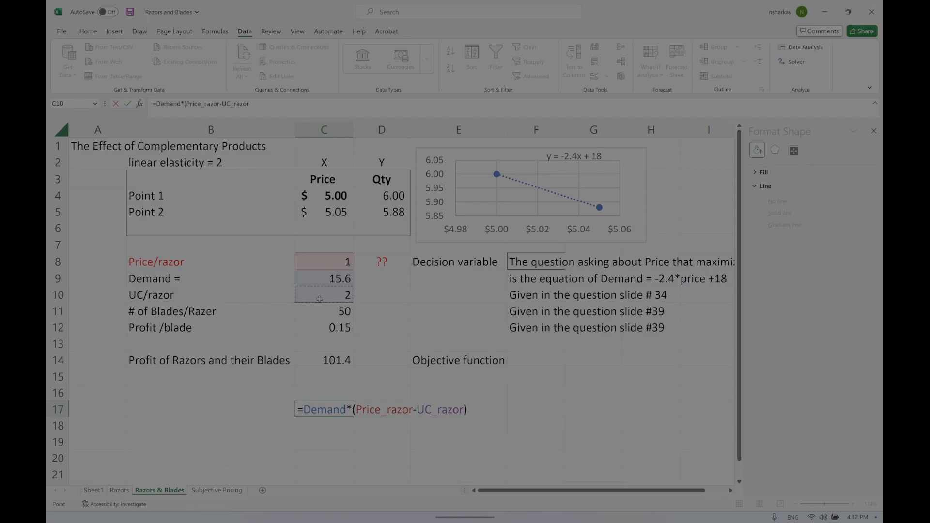
key("Return")
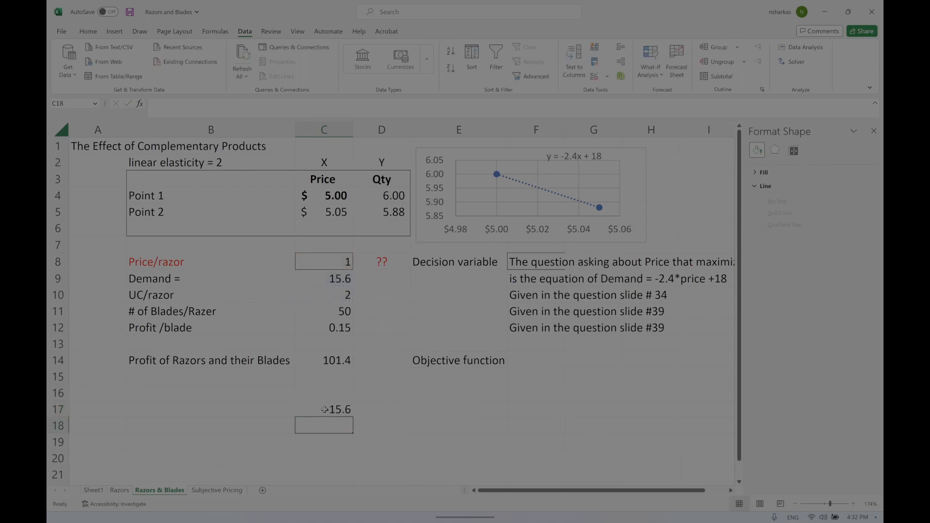
Calculate the blades-only profit in C18 with the formula =Demand*(of_Blades_Razer*Profit__blade)
type("=")
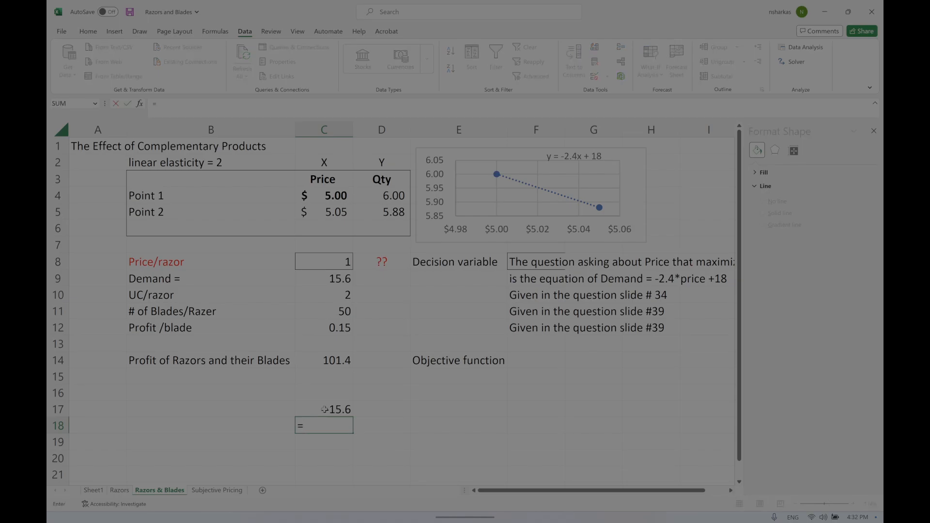
left_click(332, 276)
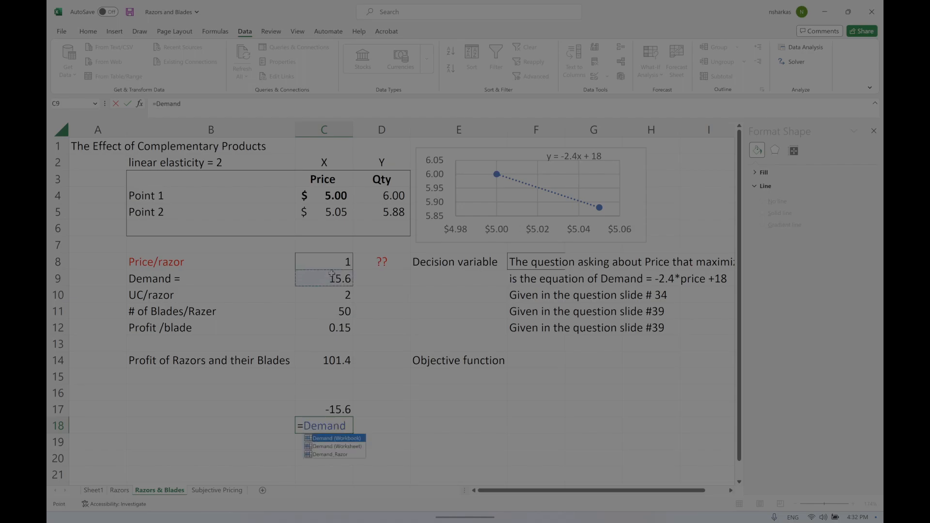
type("*(")
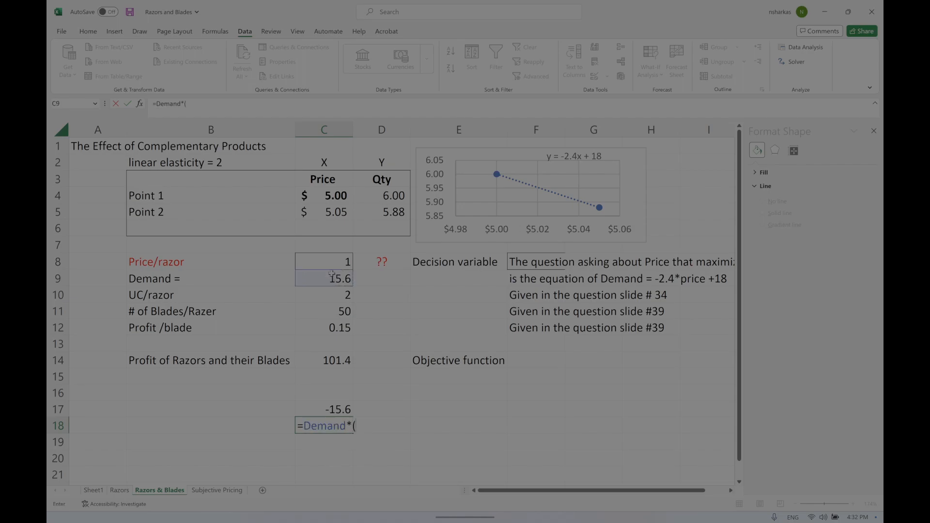
left_click(336, 311)
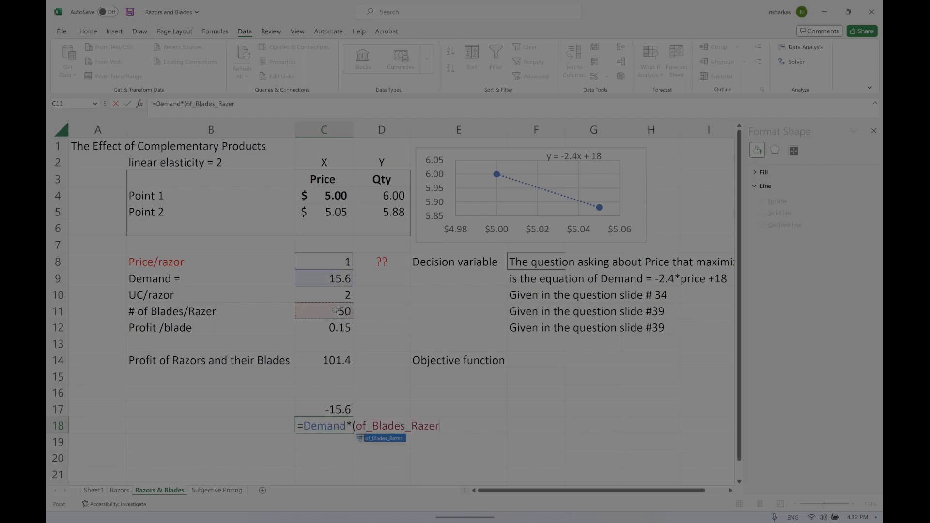
type("*")
left_click(336, 327)
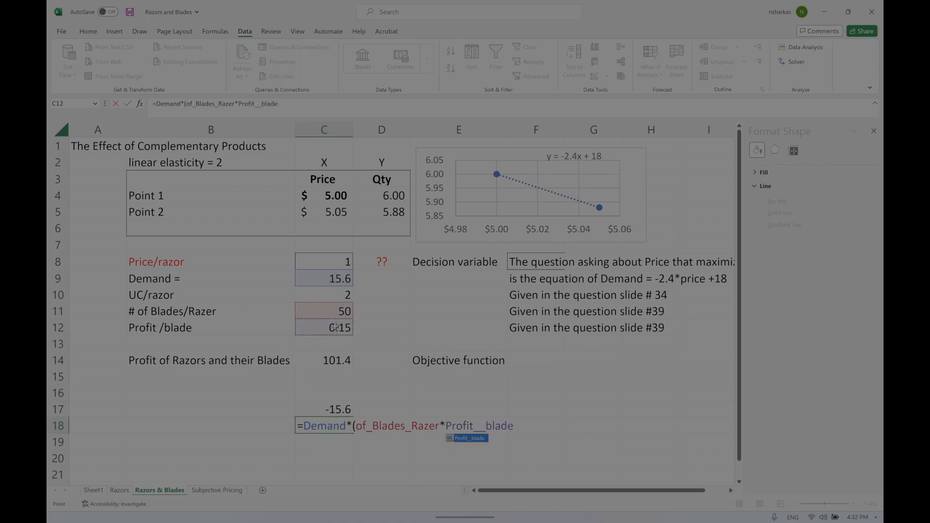
type(")")
key("Return")
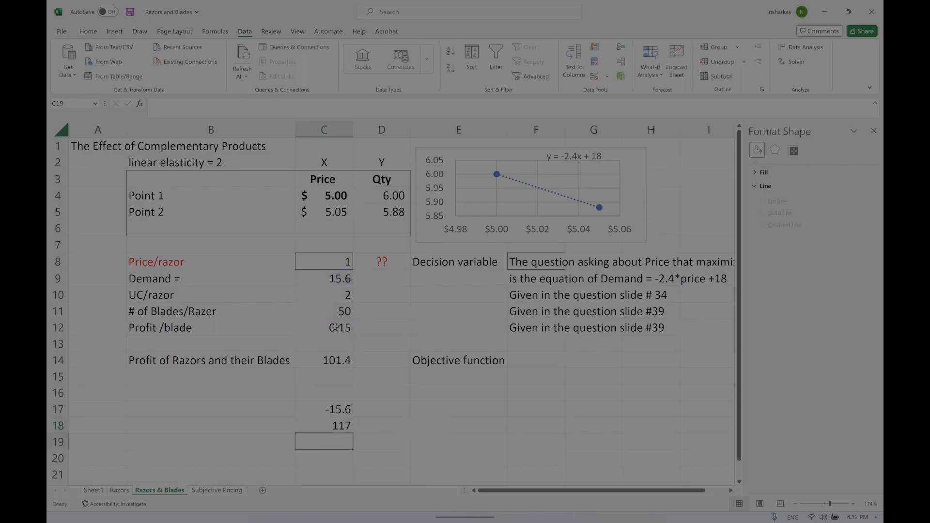
Total the blade and razor profits in C19 with the formula =C18+C17
type("=")
left_click(340, 426)
type("-")
left_click(339, 408)
key("Return")
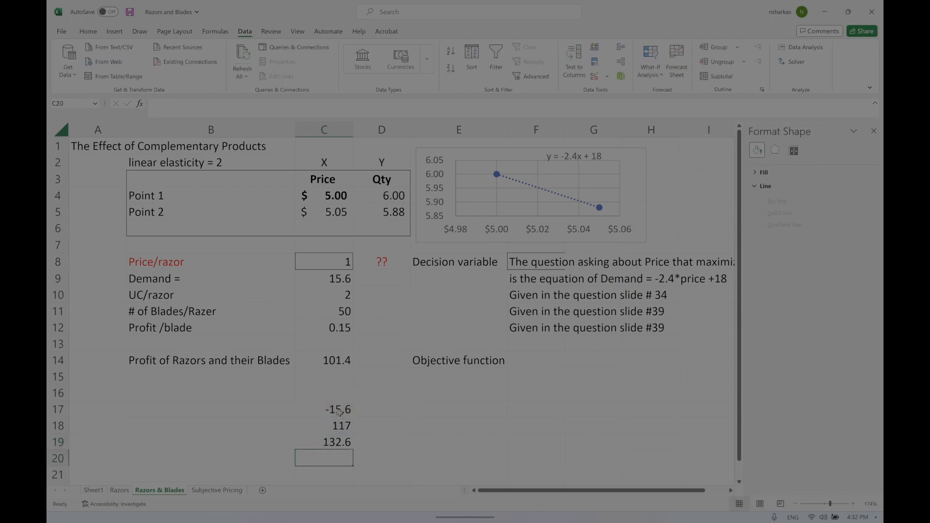
double_click(340, 441)
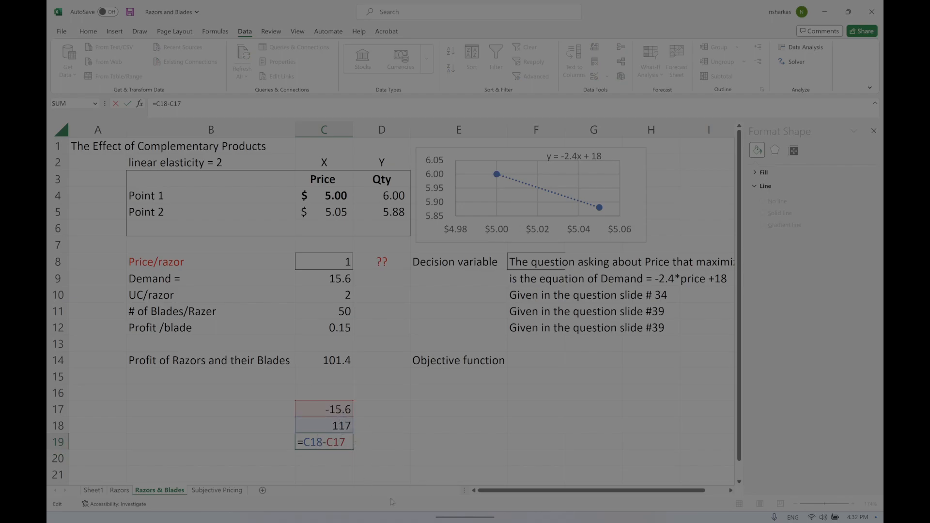
key("BackSpace")
type("+")
key("Return")
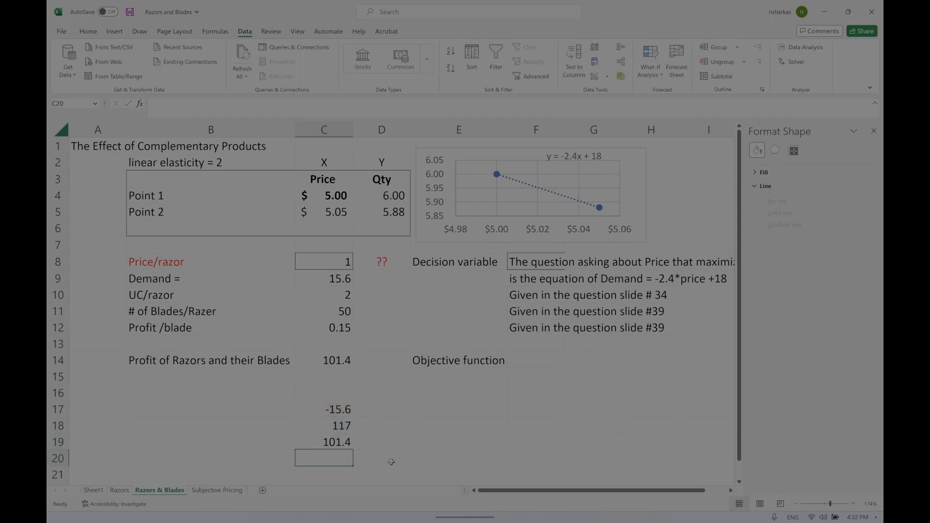
Review the razor-only profit in C17 and the combined total in C19
key("Up")
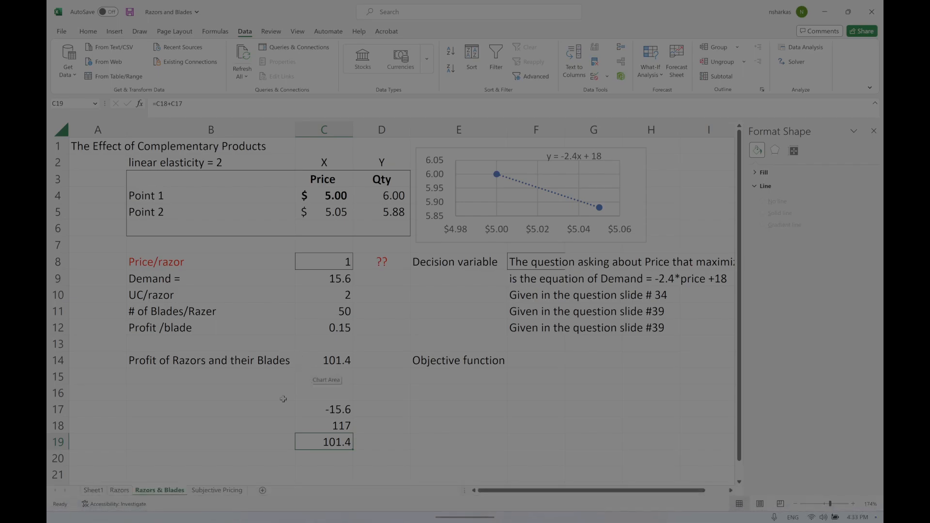
left_click(342, 409)
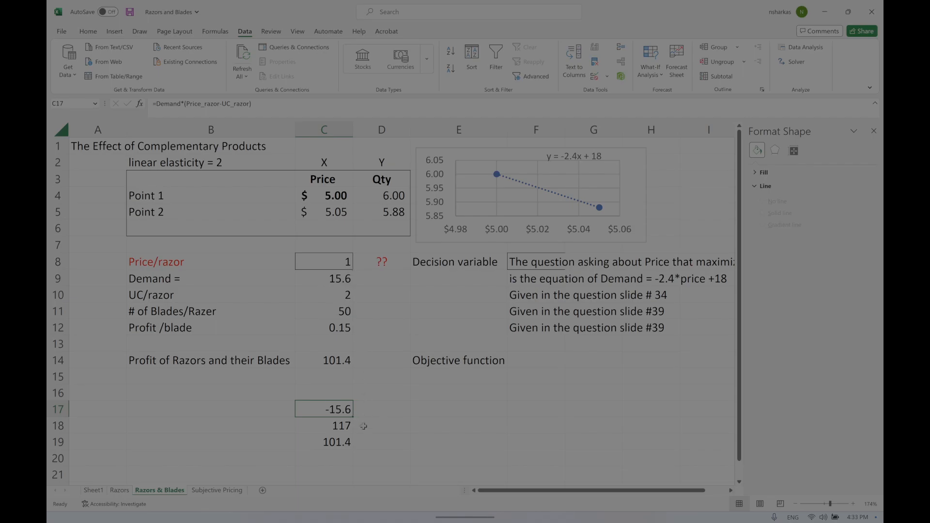
left_click(339, 444)
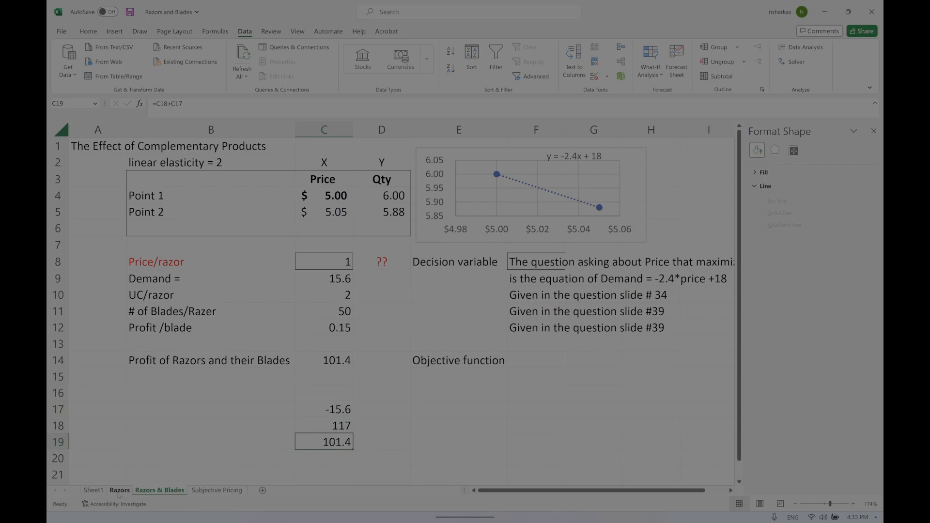
Calculate the razor profit at the Point 1 price in B17 with the formula =D4*(C4-UC_razor)
left_click(270, 411)
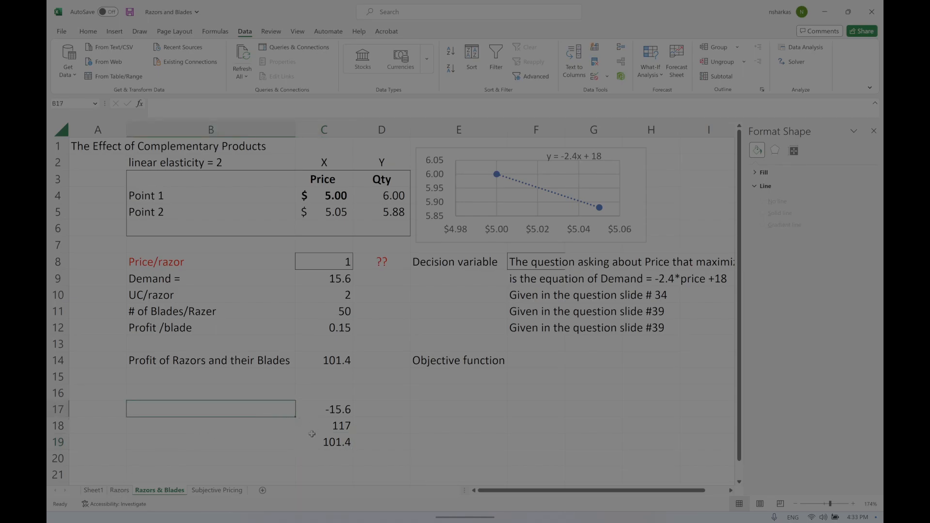
type("=")
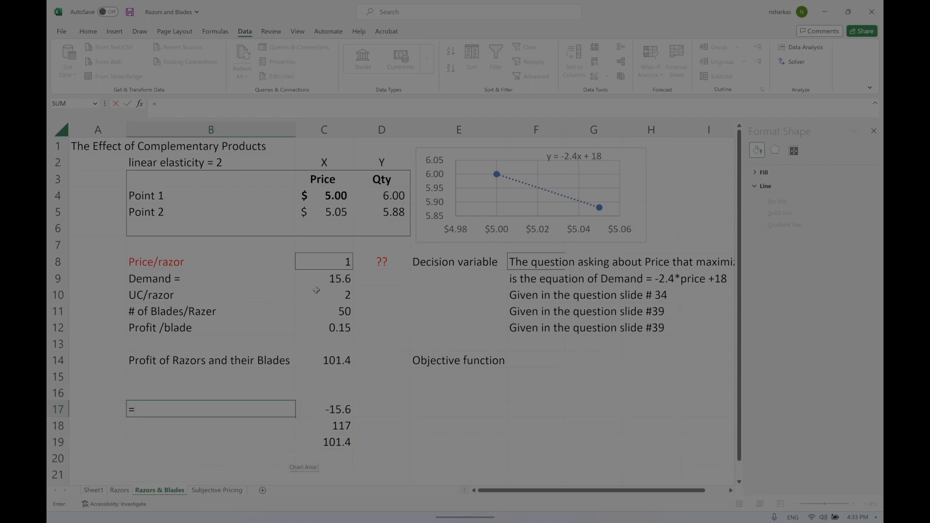
left_click(392, 195)
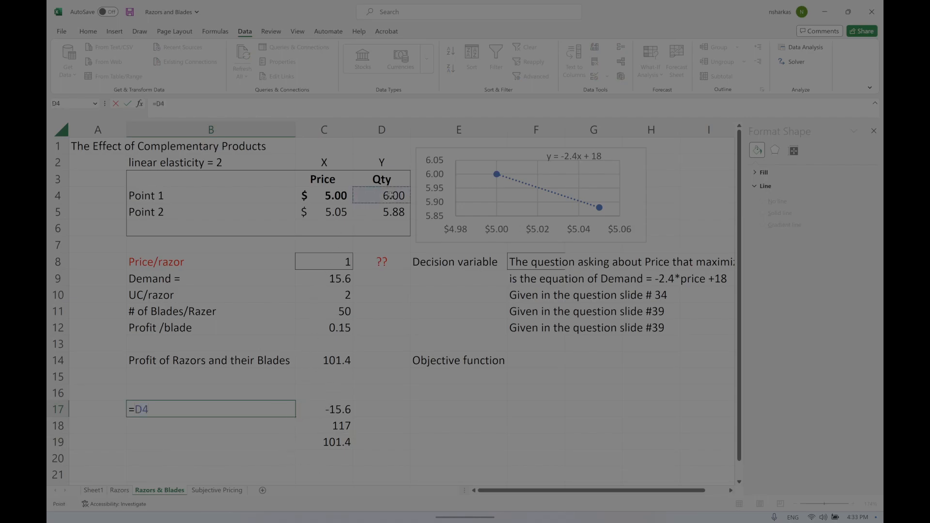
type("(")
left_click(329, 197)
type("-")
left_click(341, 297)
type(")")
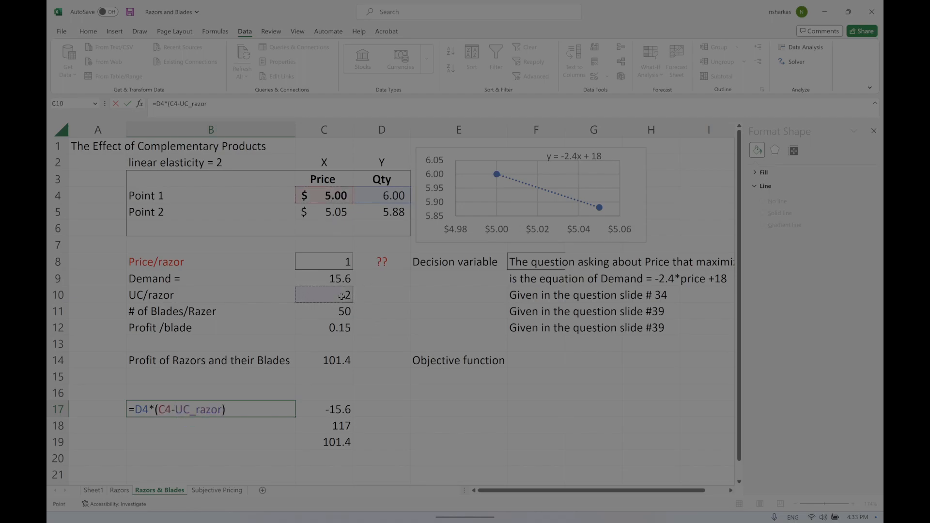
key("Return")
Calculate the blade profit at the Point 1 quantity in B18 with the formula =D4*(of_Blades_Razer*Profit__blade)
type("=")
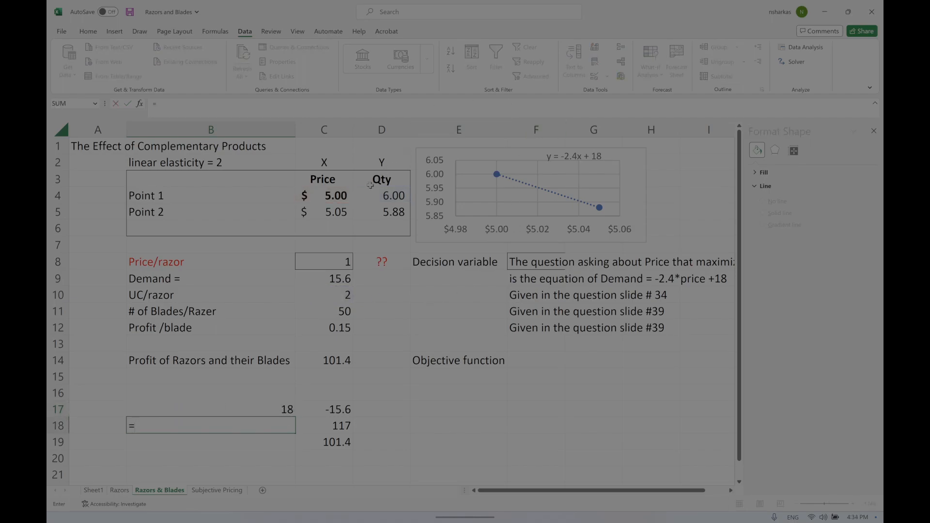
type("(")
key("BackSpace")
left_click(383, 196)
type("*")
left_click(336, 310)
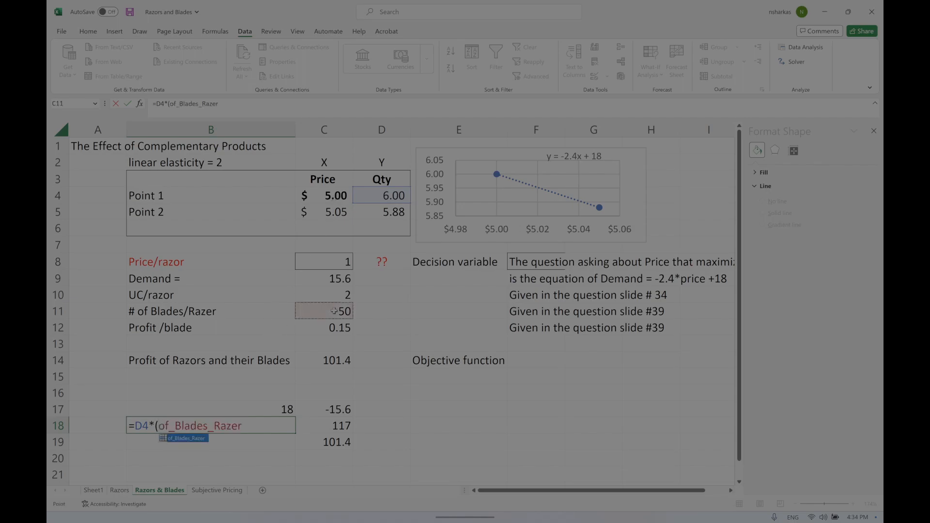
type("*")
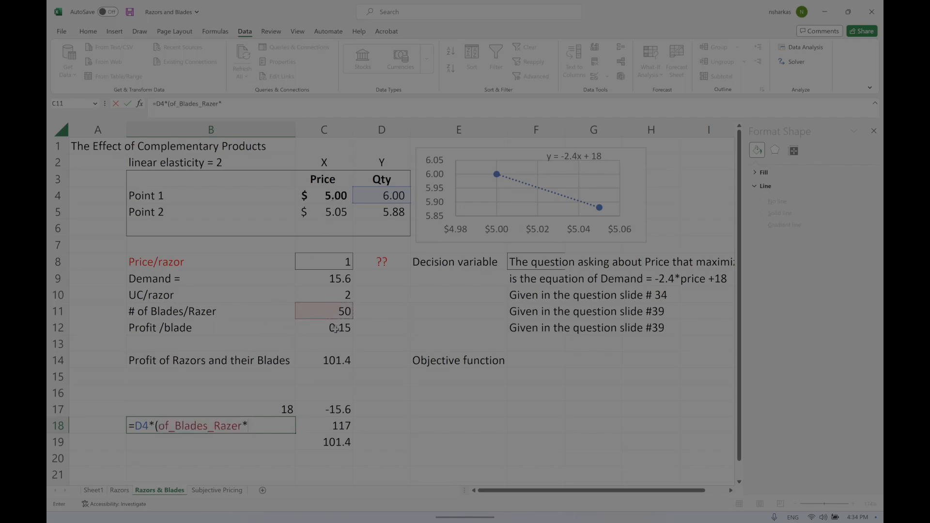
left_click(335, 328)
type(")")
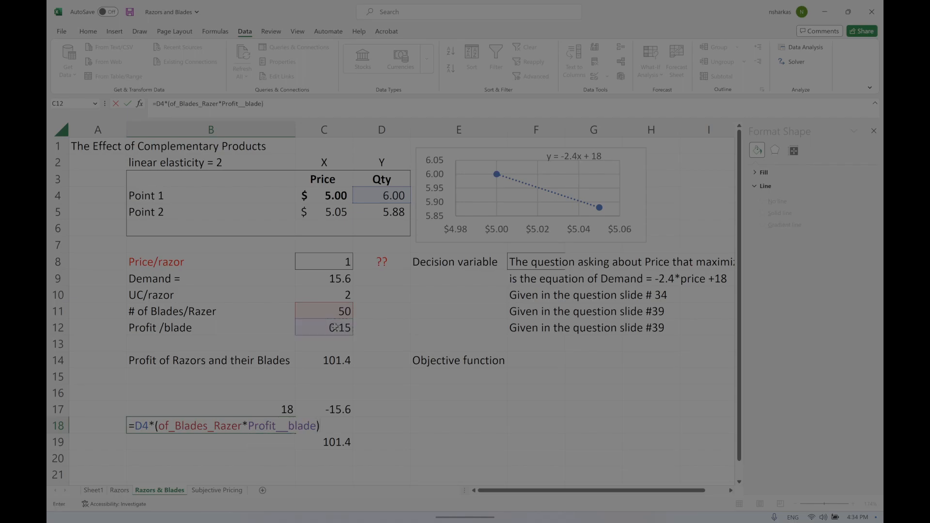
key("Return")
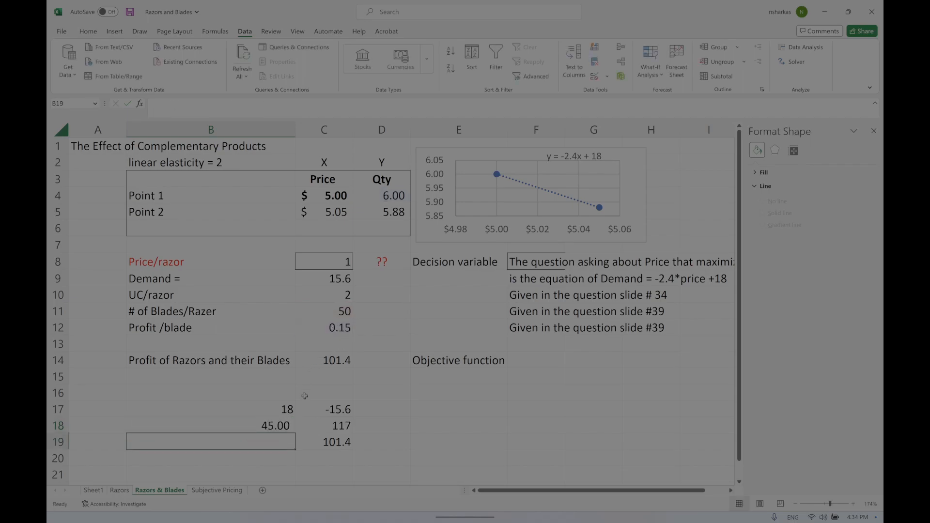
Total the Point 1 razor and blade profits in B19 with the formula =B17+B18
type("=")
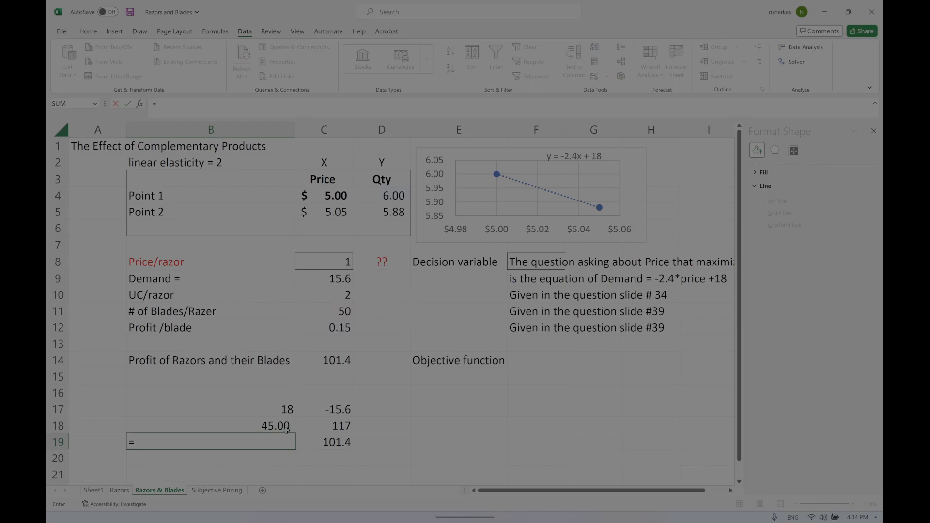
left_click(285, 410)
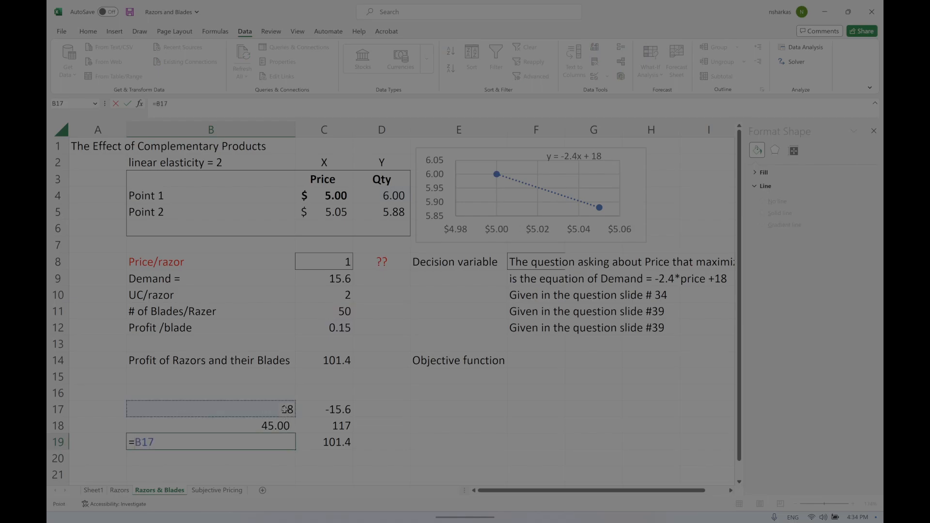
type("+")
left_click(280, 427)
key("Return")
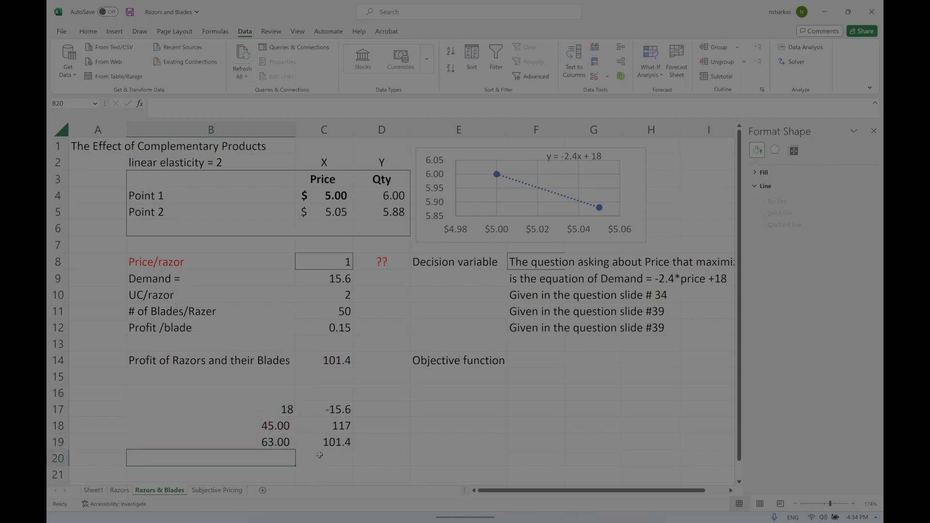
Compare the Demand formula in C9 with the Point 1 quantity in D4, and inspect the razor profit formula in B17
left_click(346, 283)
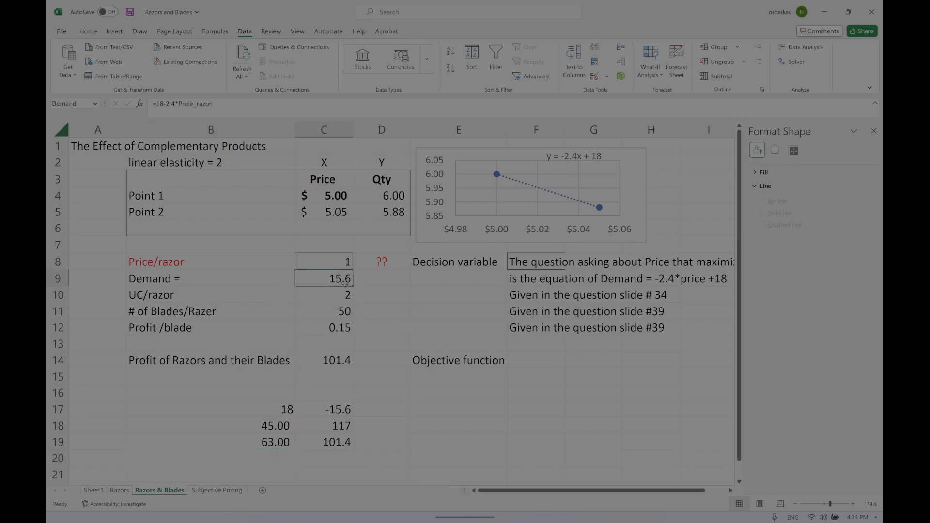
left_click(393, 194)
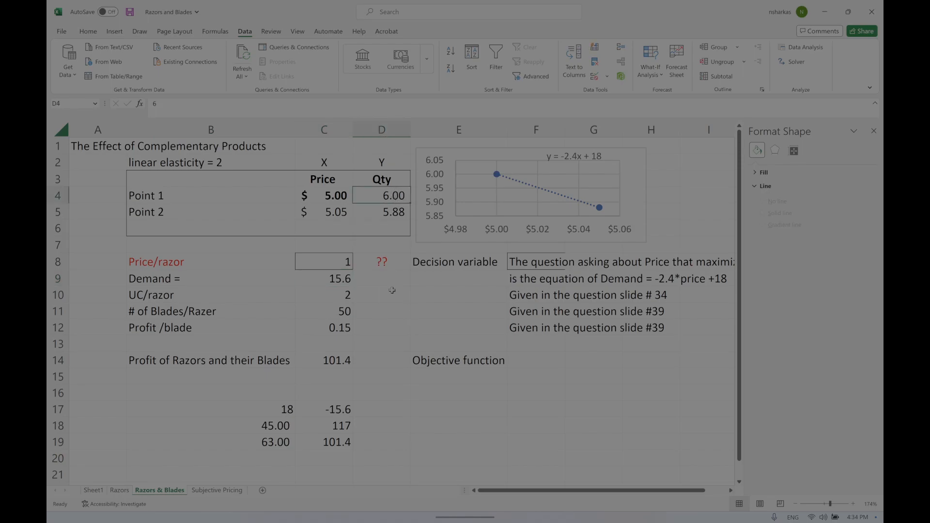
left_click(315, 275)
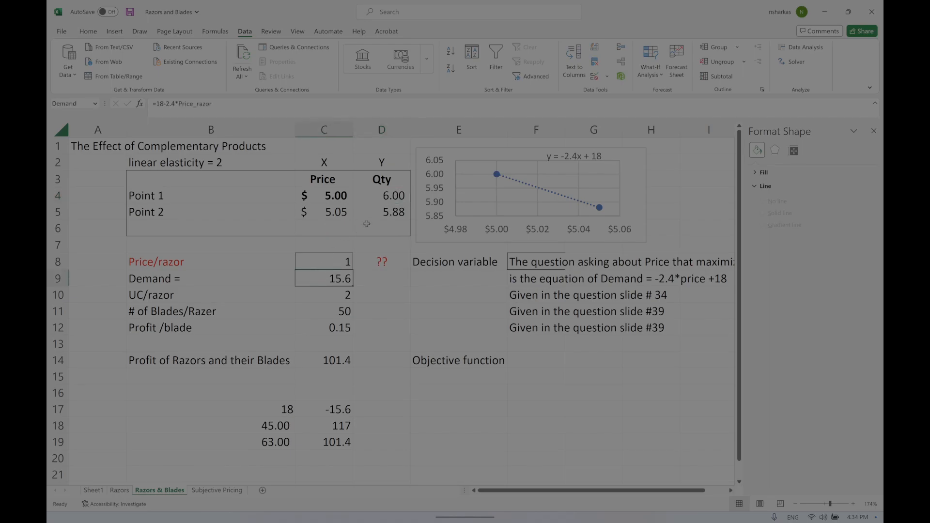
left_click(388, 198)
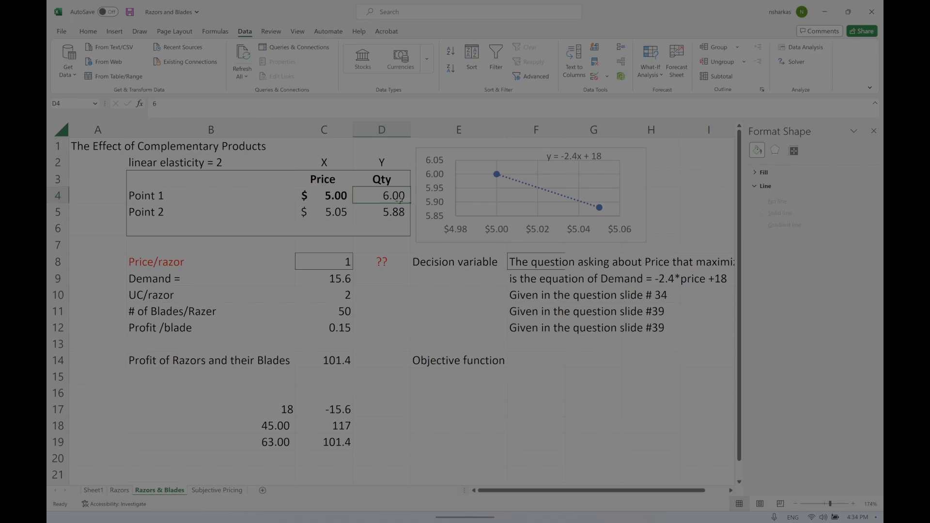
left_click(326, 277)
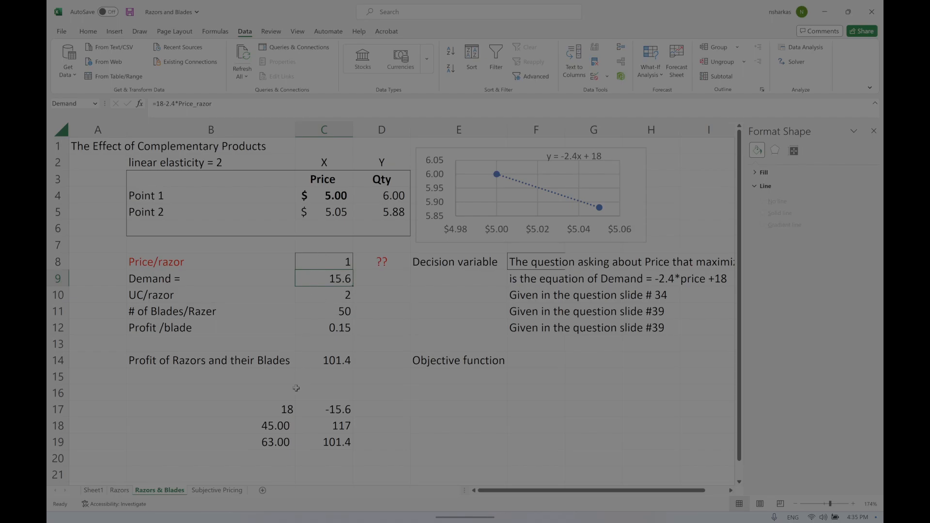
double_click(281, 411)
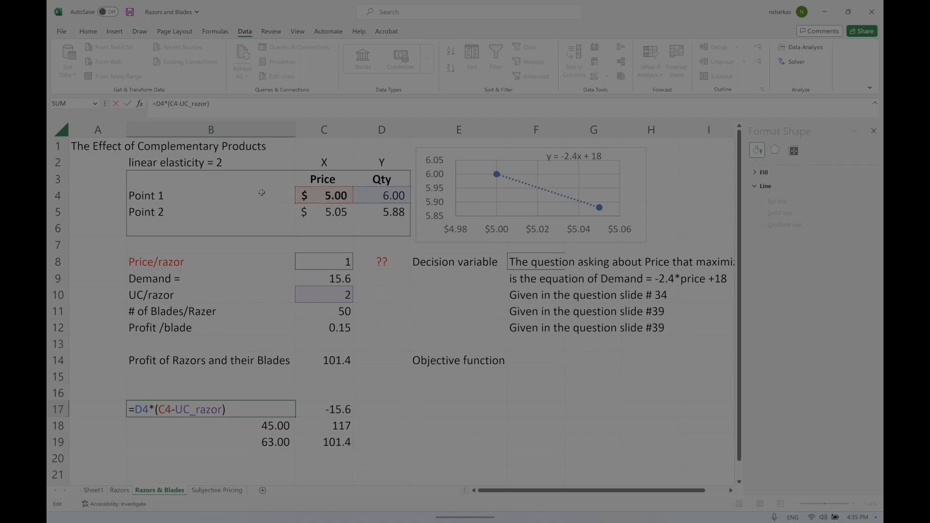
key("ctrl+Return")
Extend the label in B4 to "Point 1 - current state" and save the workbook
double_click(194, 194)
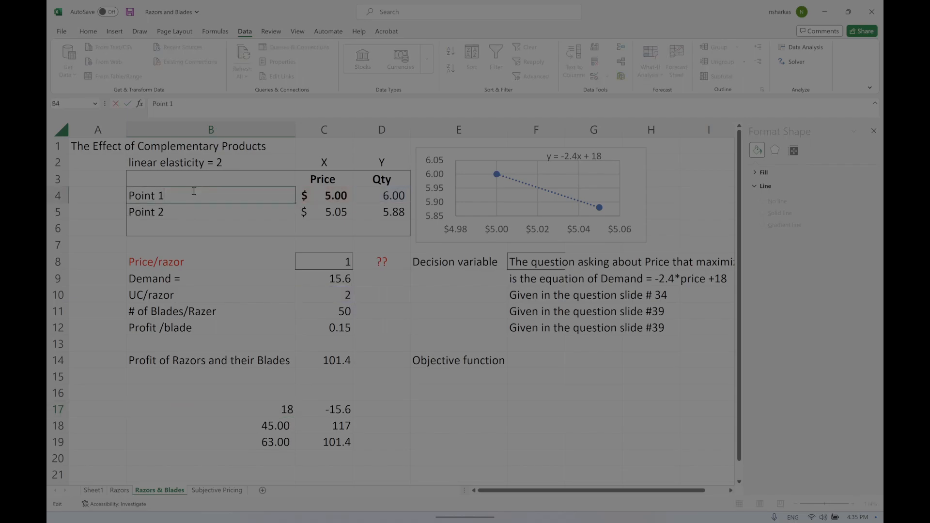
type("- current state")
key("Return")
key("ctrl+s")
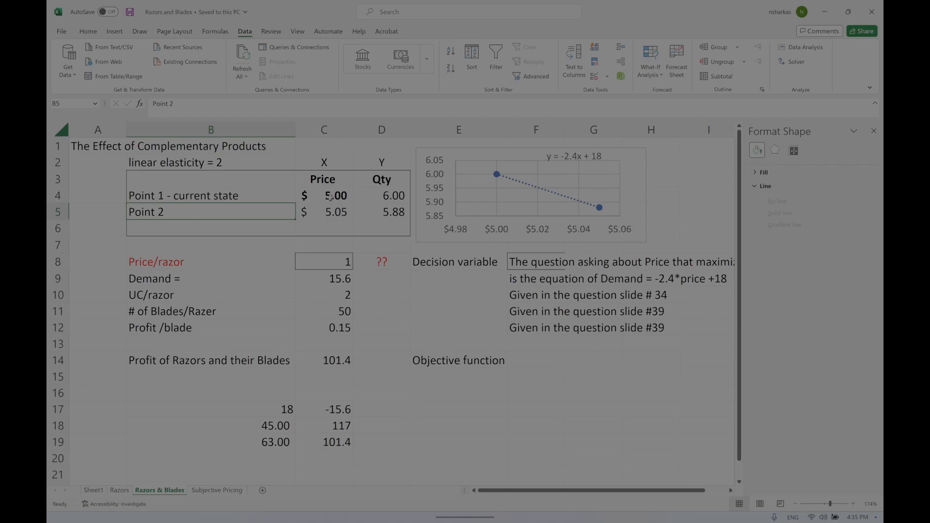
Label the razor profit row in A17 as "Profits of Razors"
left_click(272, 411)
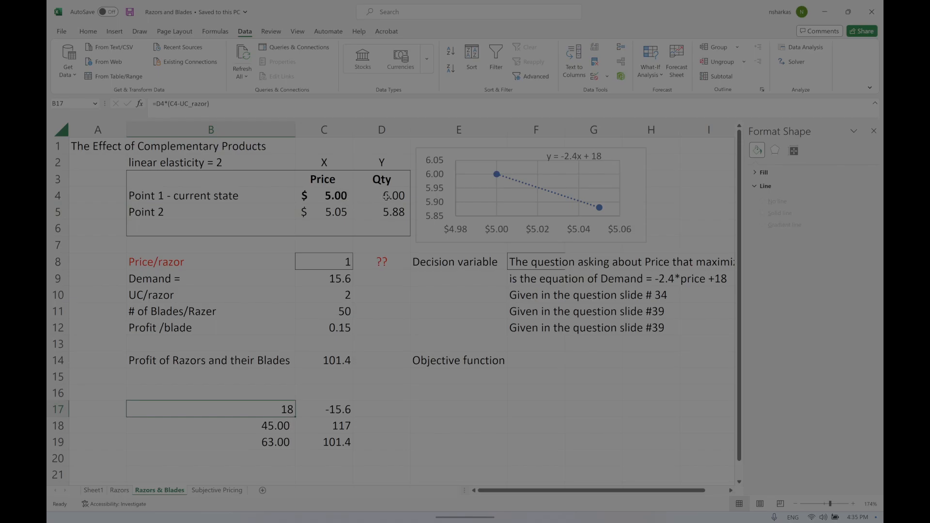
left_click(122, 407)
mouse_move(165, 505)
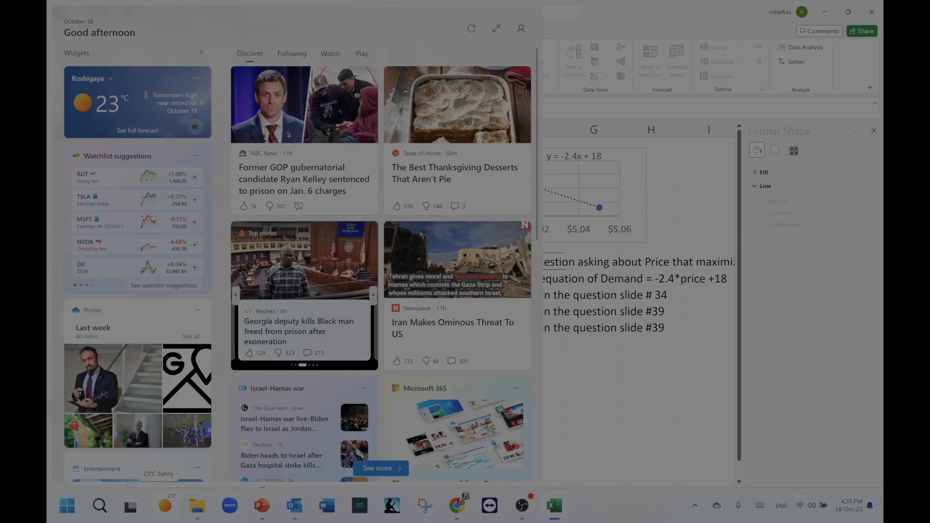
type("Ra")
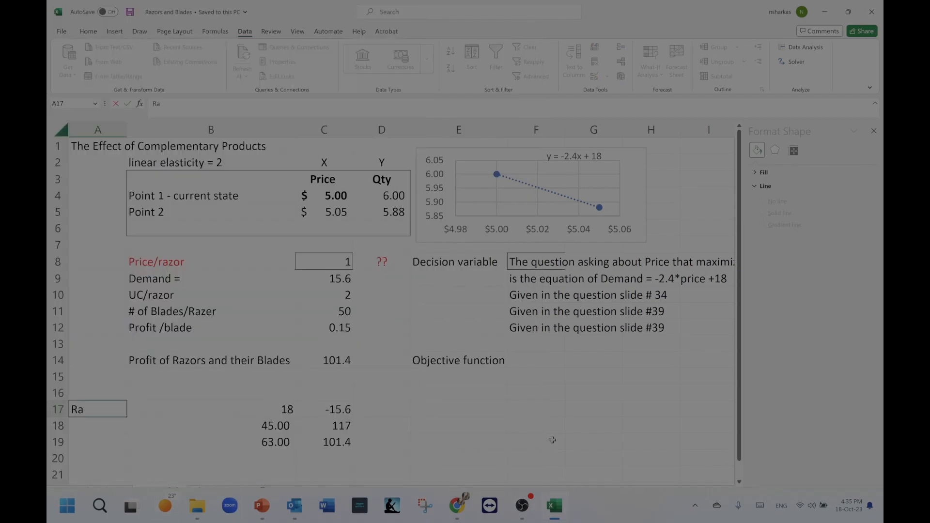
key("BackSpace")
key("BackSpace")
type("Profits of Razors")
key("ctrl+Return")
key("Down")
Label the blade profit row in A18 as "Profit of Blades"
type("Profit of")
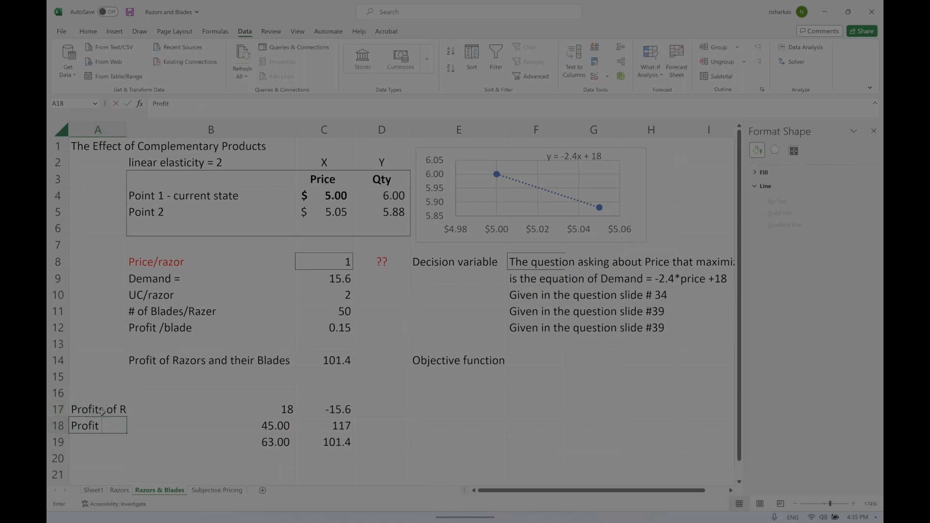
key("BackSpace")
key("BackSpace")
type("of Blades")
key("Return")
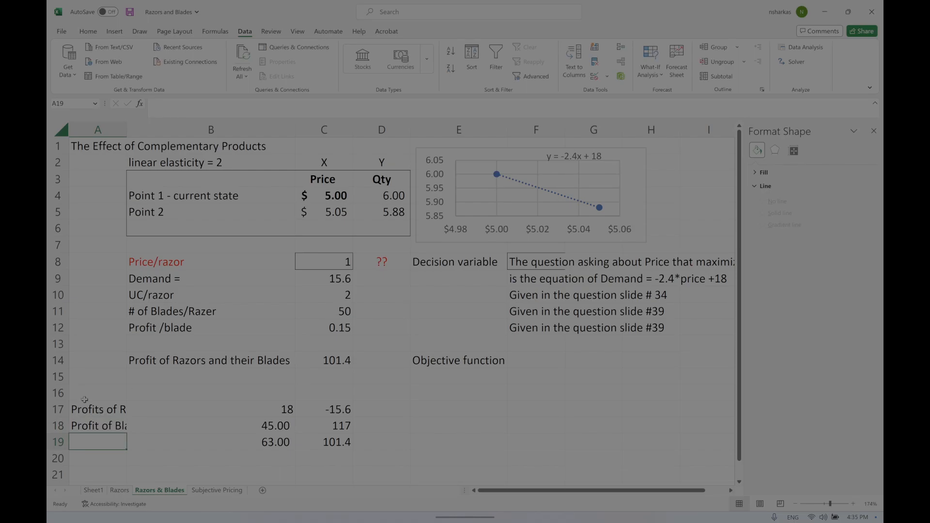
Correct the A17 label to "Profit of Razors" and widen column A so both row labels fit
double_click(100, 410)
key("BackSpace")
key("Return")
left_click_drag(126, 132, 170, 132)
Center the profit figures in B17:C19 horizontally and middle-align B18:B19 vertically
left_click_drag(284, 406, 382, 442)
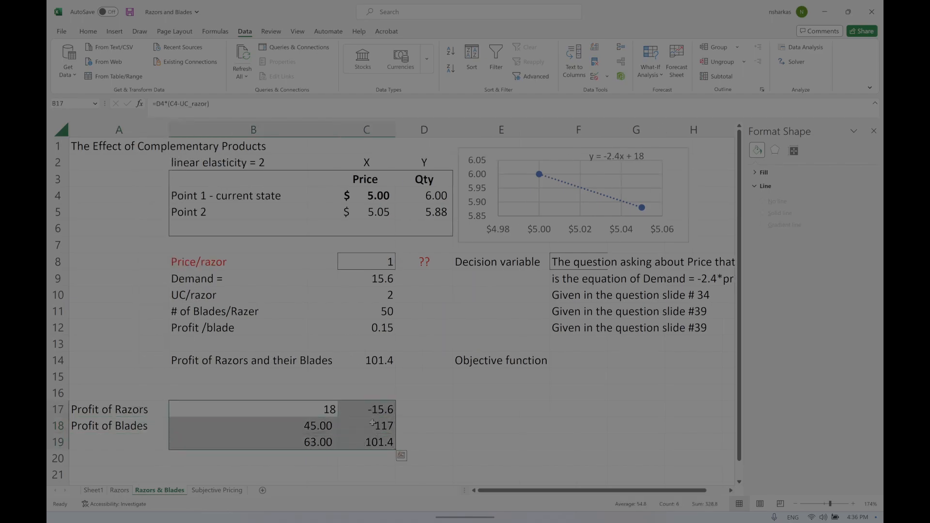
left_click(91, 34)
left_click(294, 68)
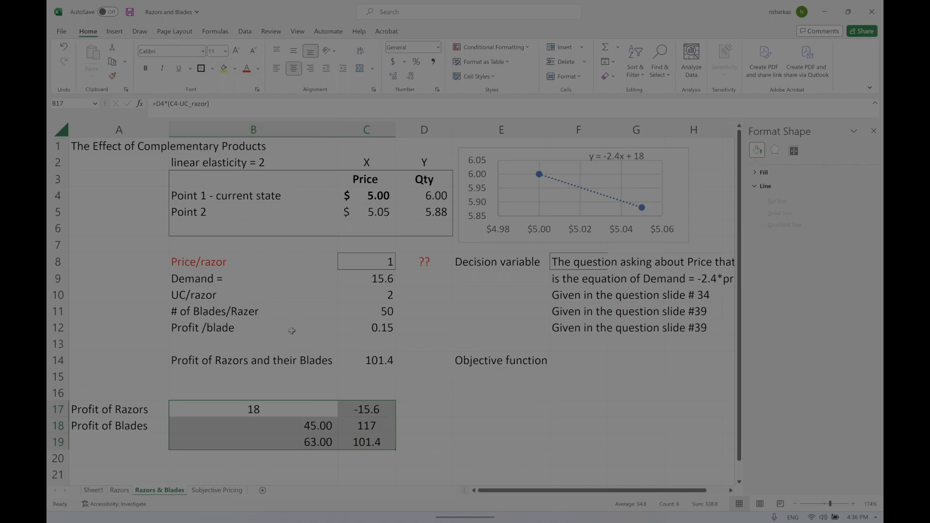
left_click(278, 429)
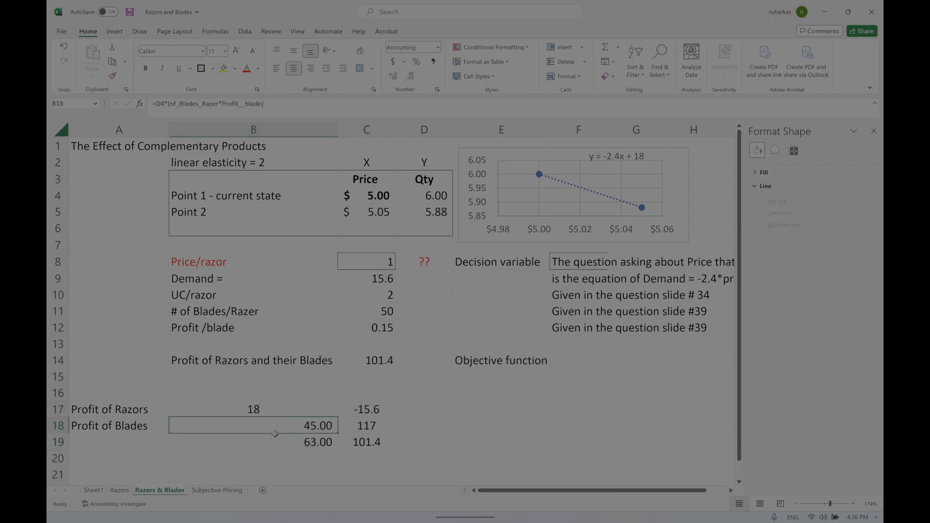
key("shift+Down")
left_click(294, 51)
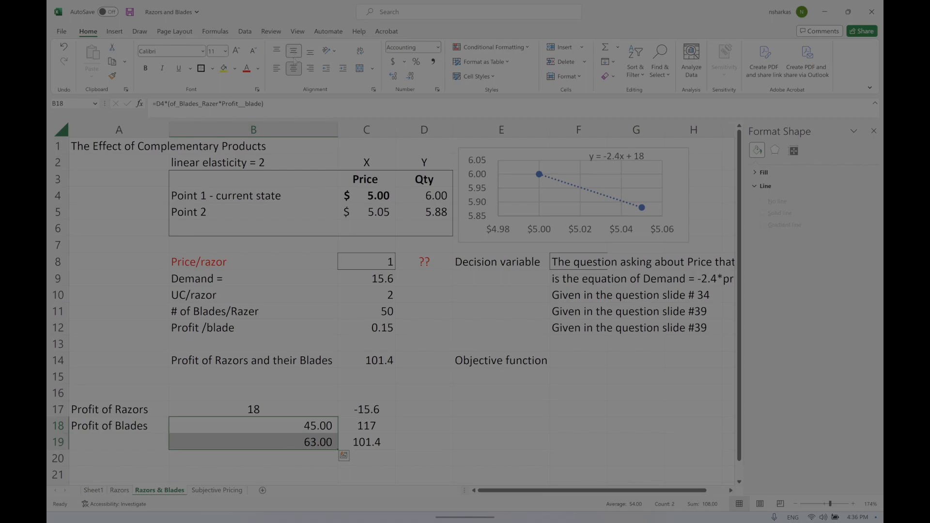
left_click(294, 68)
Inspect the blade profit formulas in B18 and C18 and compare the totals in B19 and C19
double_click(264, 424)
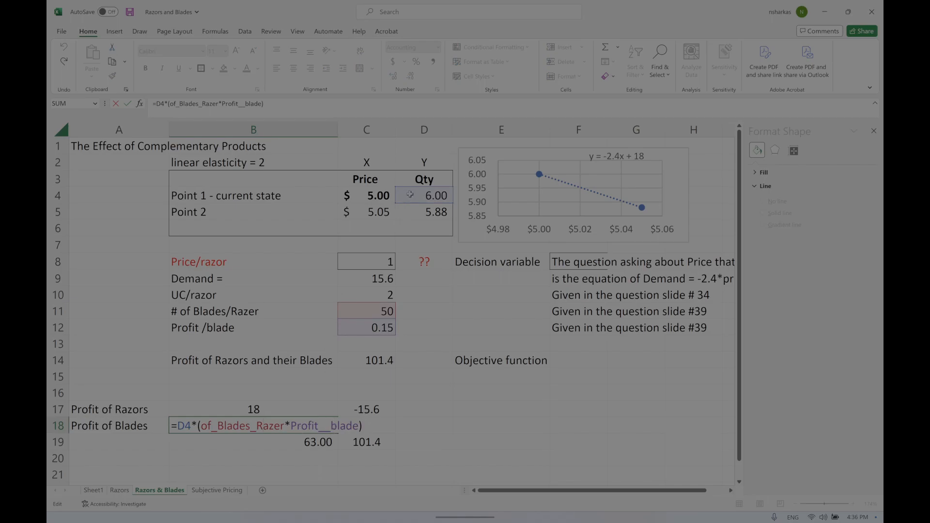
key("Escape")
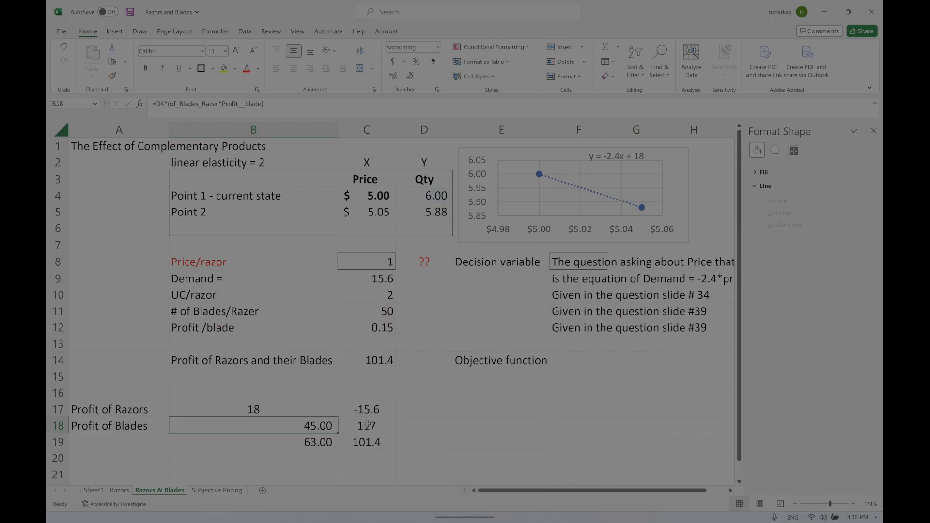
double_click(369, 423)
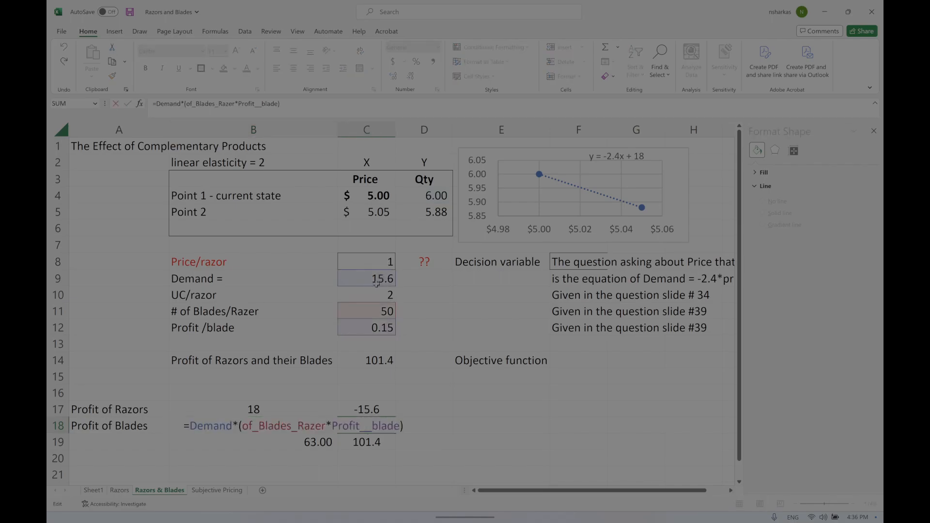
key("Escape")
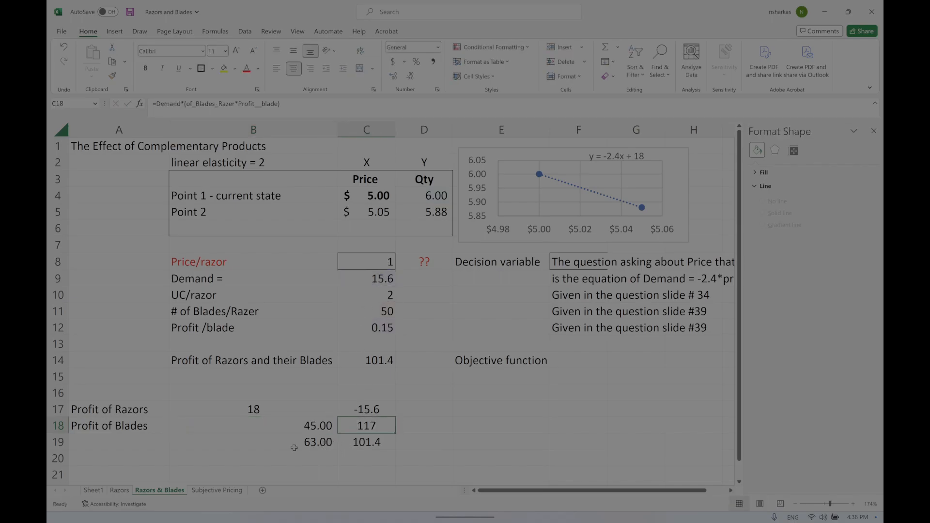
left_click_drag(296, 446, 348, 443)
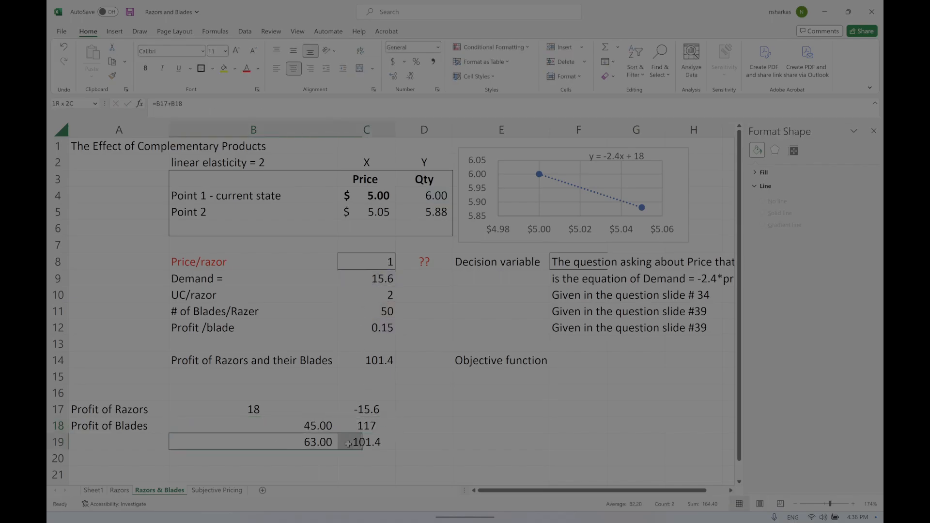
Calculate the relative profit change in D19 with =(C19-B19)/B19 and format it as a percentage with one decimal
left_click(426, 441)
type("=")
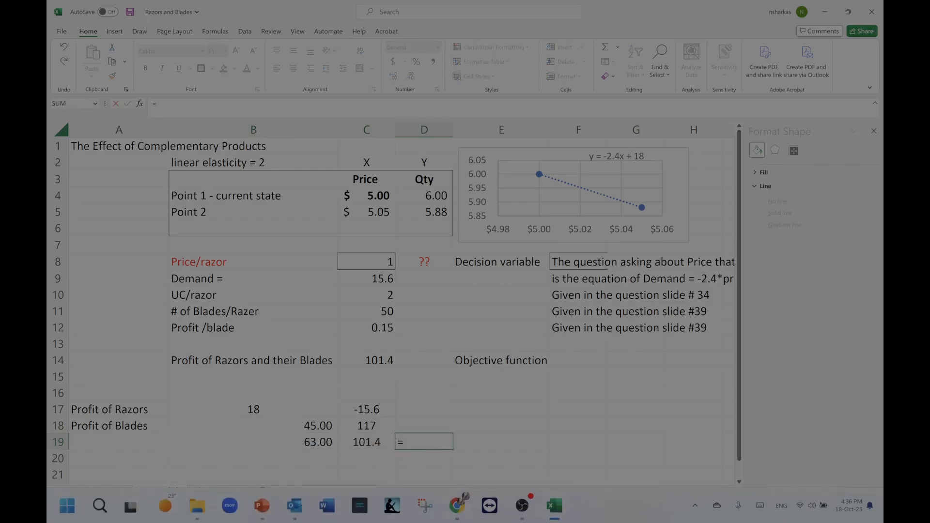
mouse_move(457, 506)
type("(")
left_click(358, 444)
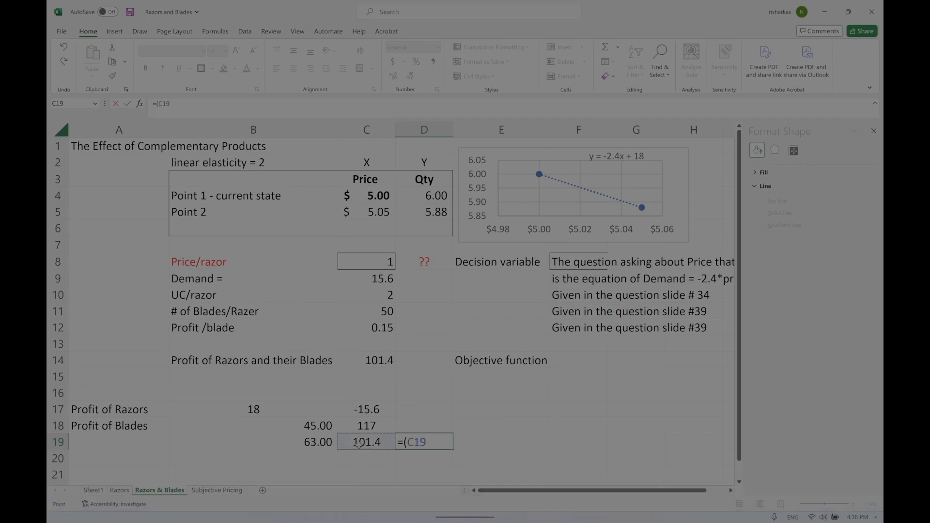
left_click(305, 441)
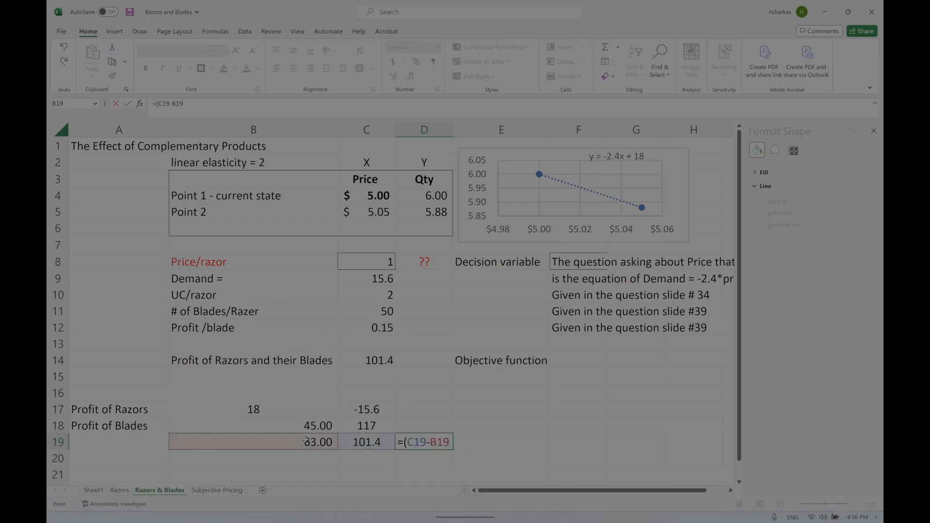
type(")/")
left_click(305, 441)
key("Return")
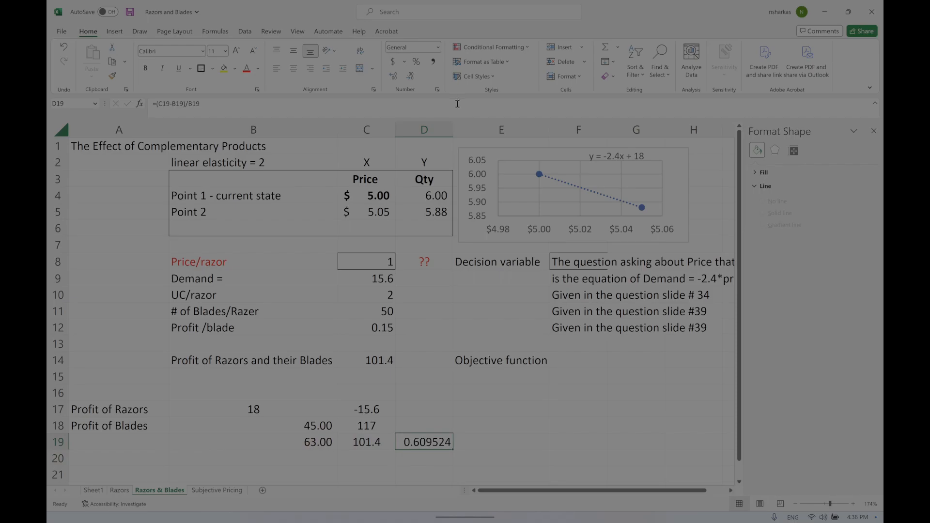
left_click(417, 62)
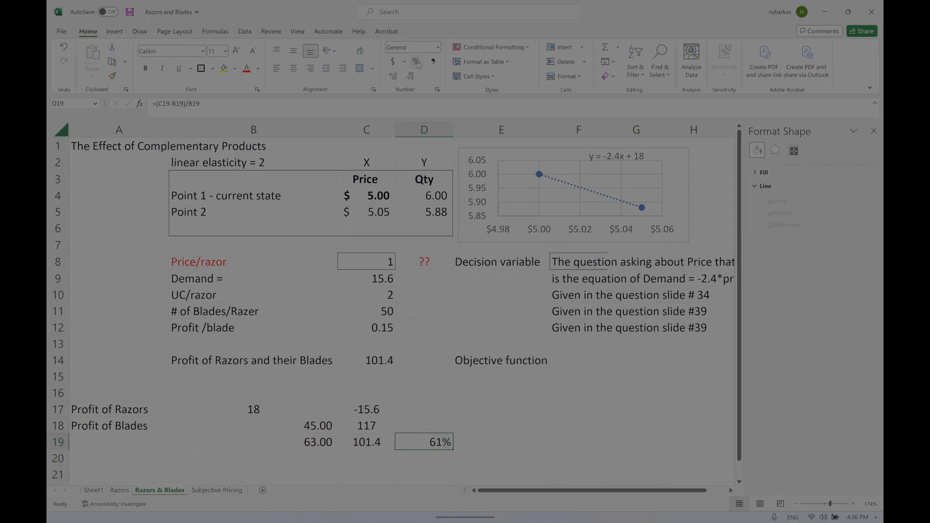
left_click(396, 78)
Make the Demand label and its value in B9:C9 bold and save the workbook
left_click(370, 282)
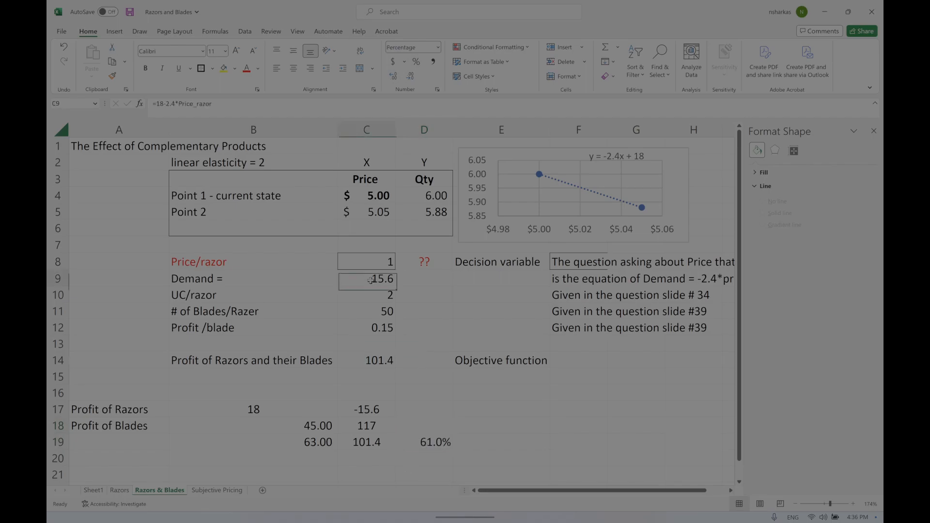
left_click(243, 267)
left_click_drag(241, 284, 339, 280)
key("ctrl+b")
left_click(423, 283)
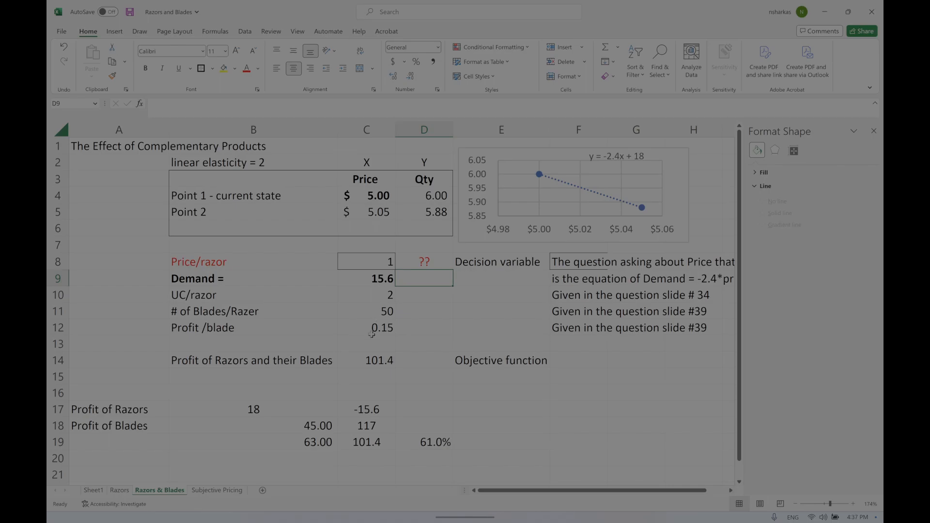
key("ctrl+s")
Open the Razors sheet and fit the width of column G to its text
left_click(436, 442)
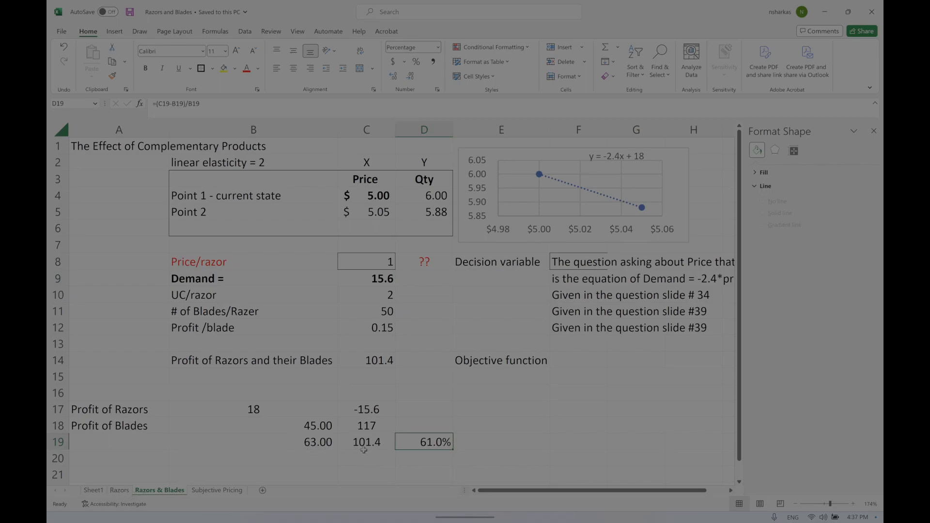
left_click(120, 491)
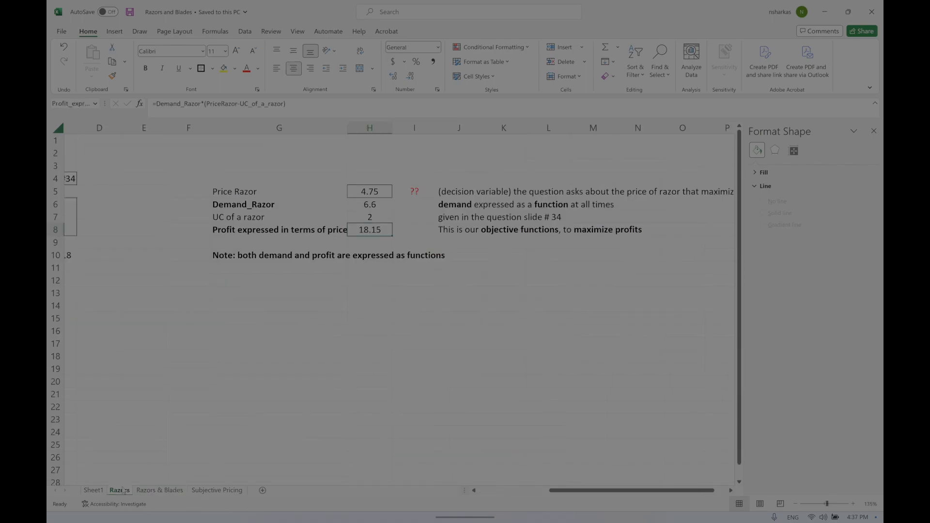
double_click(349, 123)
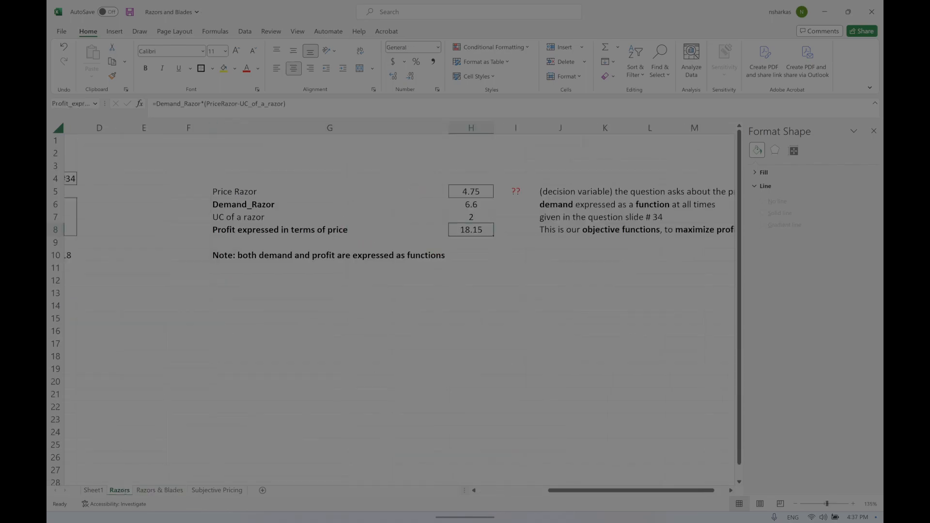
Enter the label "Profits based on current state ($5 with 6 M demand)" in G13 of the Razors sheet
scroll(349, 123, "down", 3, "ctrl")
scroll(347, 252, "left", 3)
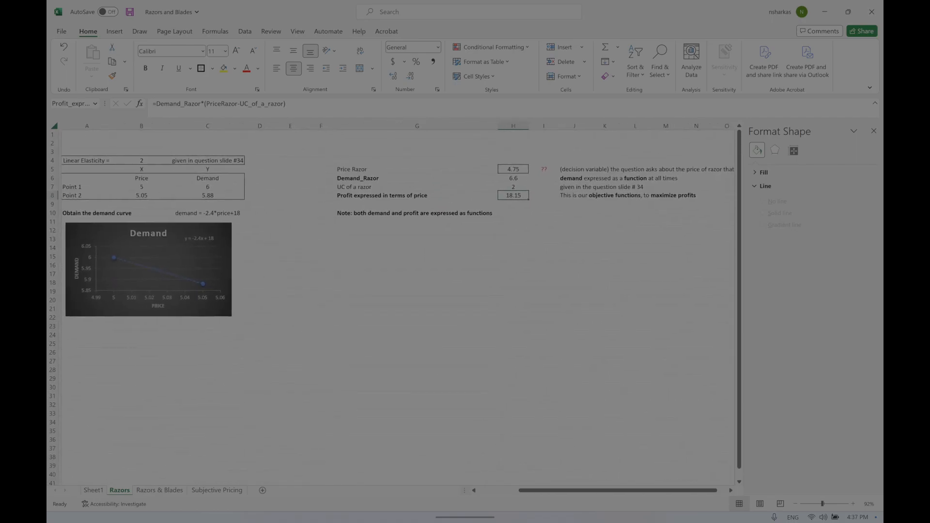
left_click(465, 240)
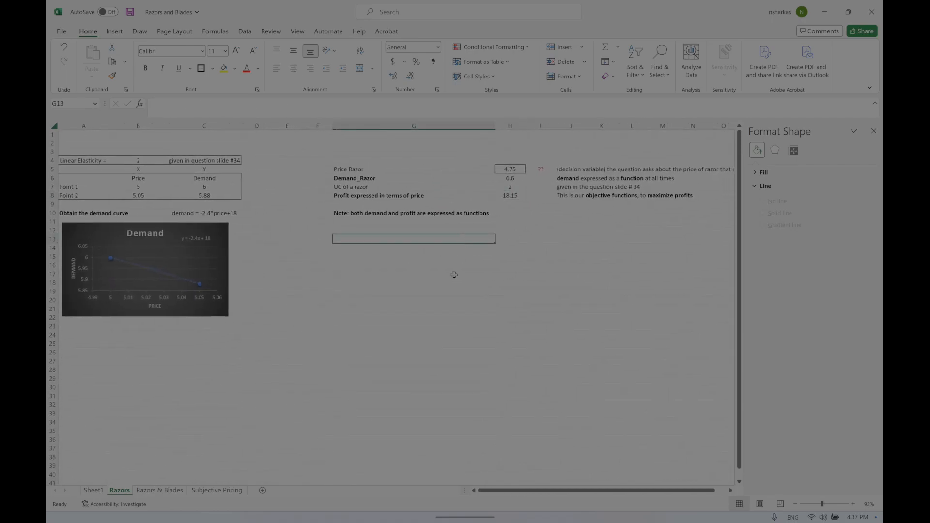
type("P")
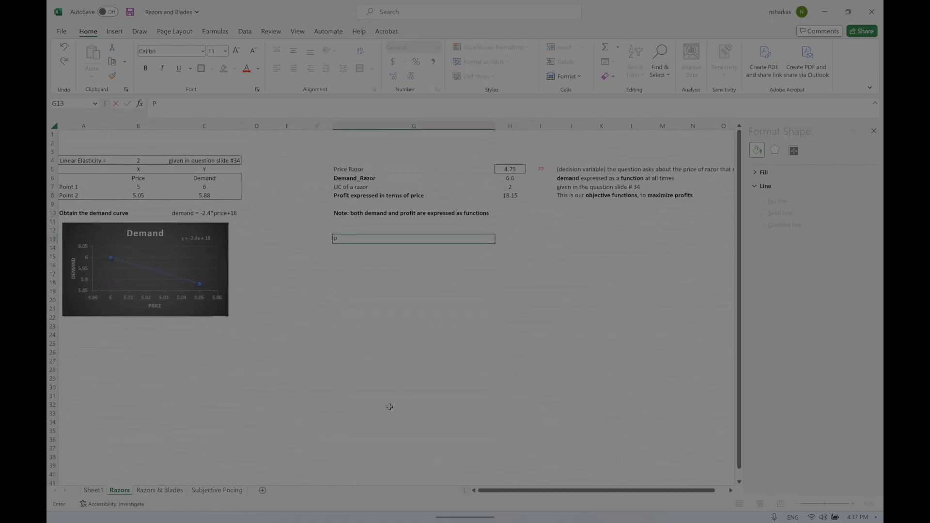
type("rofits based on current state ($5 with 6")
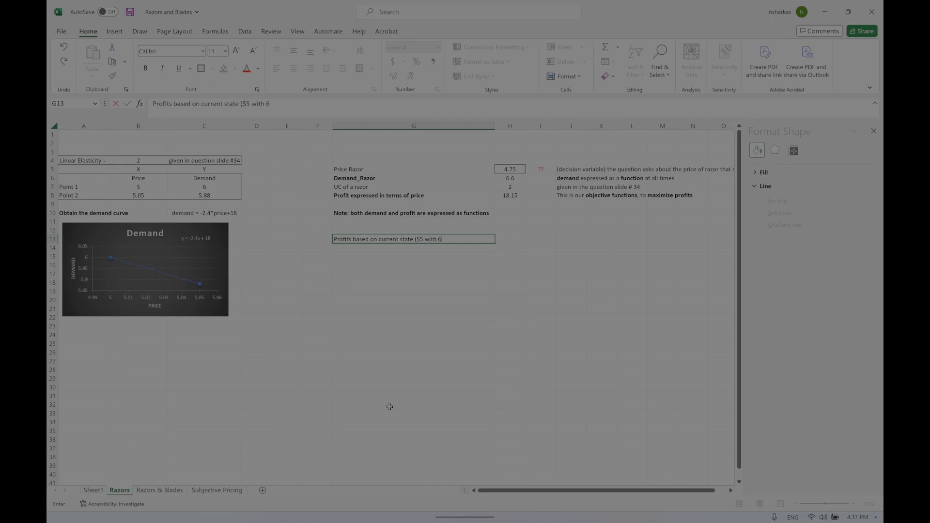
type("M demand")
key("Tab")
Calculate the current-state razor profit in H13 with the formula =C7*(B7-UC_of_a_razor)
type("=")
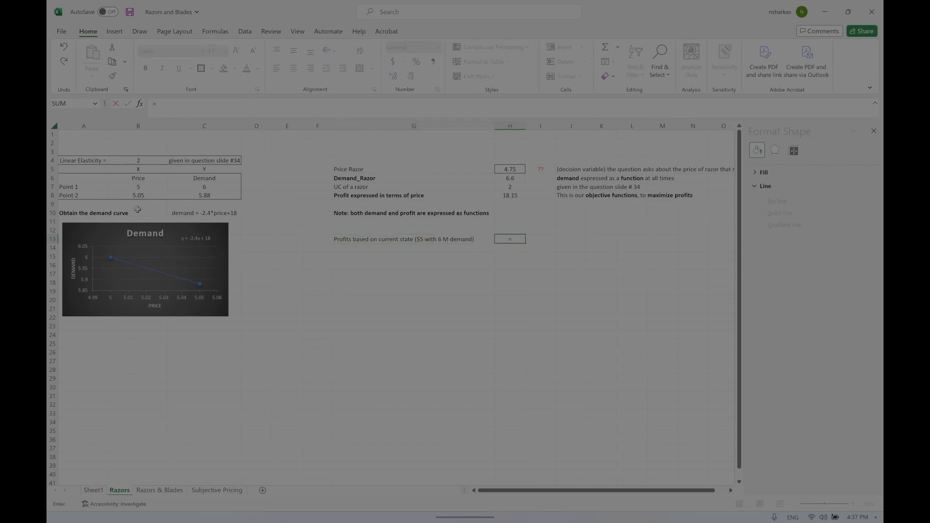
left_click(215, 178)
left_click(180, 186)
left_click(155, 185)
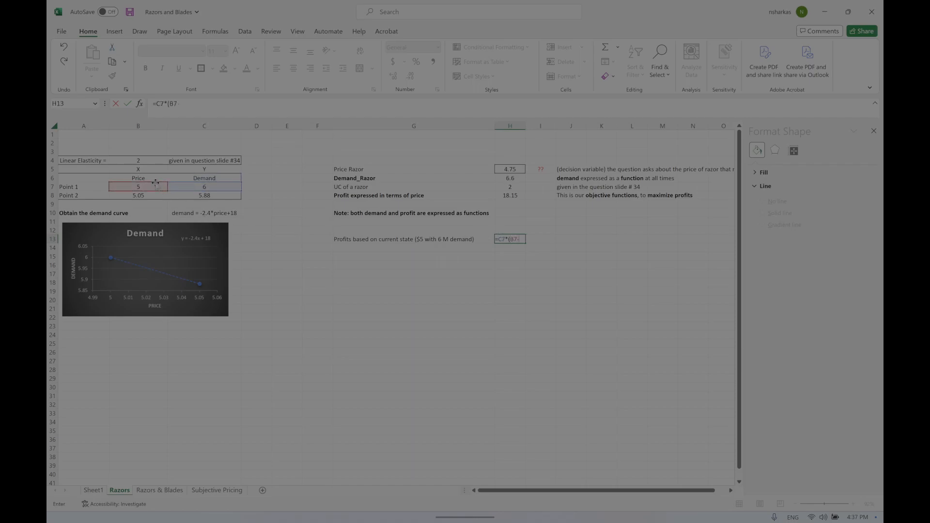
type("-")
left_click(497, 187)
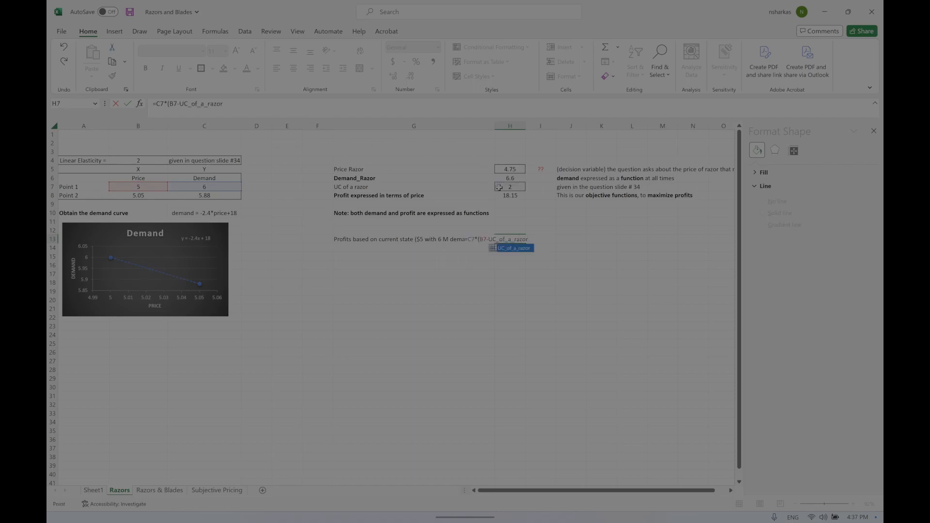
type(")")
key("Return")
Enter the label "Optimized profits without using blades in problem" in G14 of the Razors sheet
left_click(475, 246)
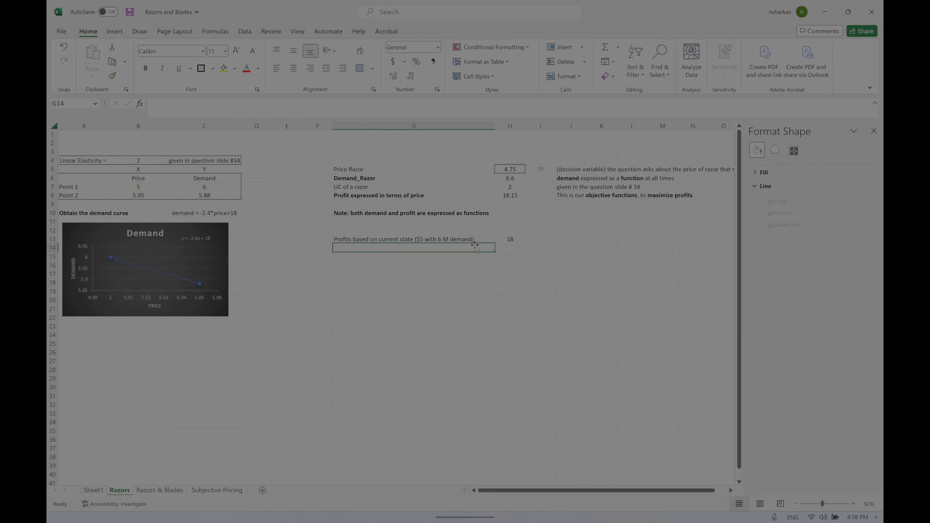
type("Profit")
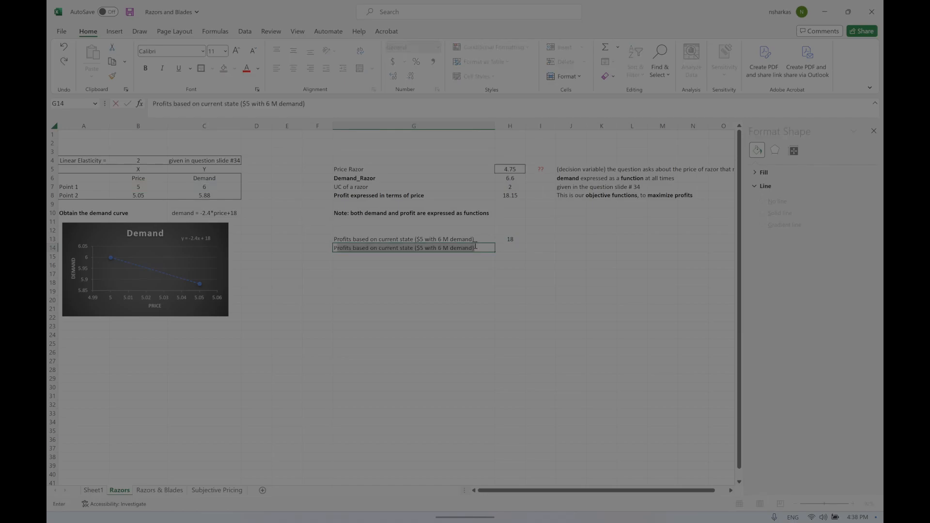
key("BackSpace")
key("BackSpace")
key("BackSpace")
key("BackSpace")
key("BackSpace")
key("BackSpace")
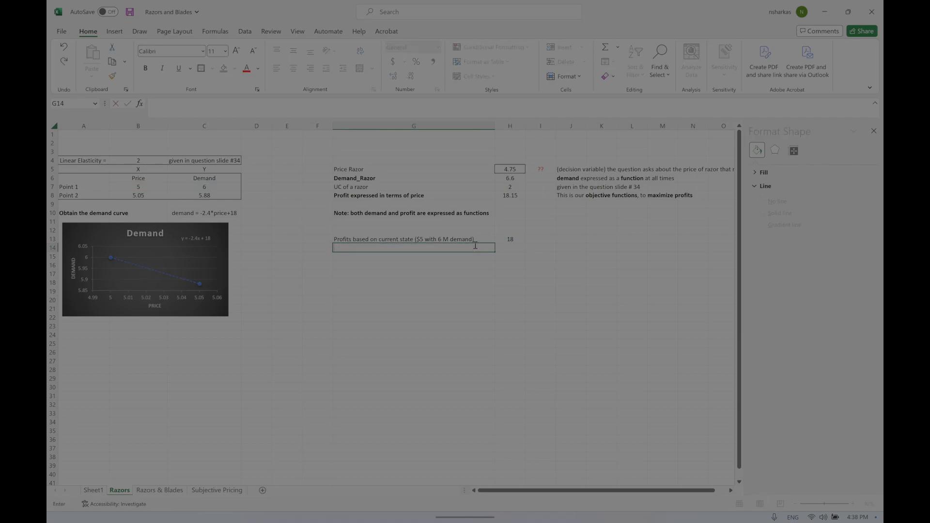
type("Optimized profits without the r")
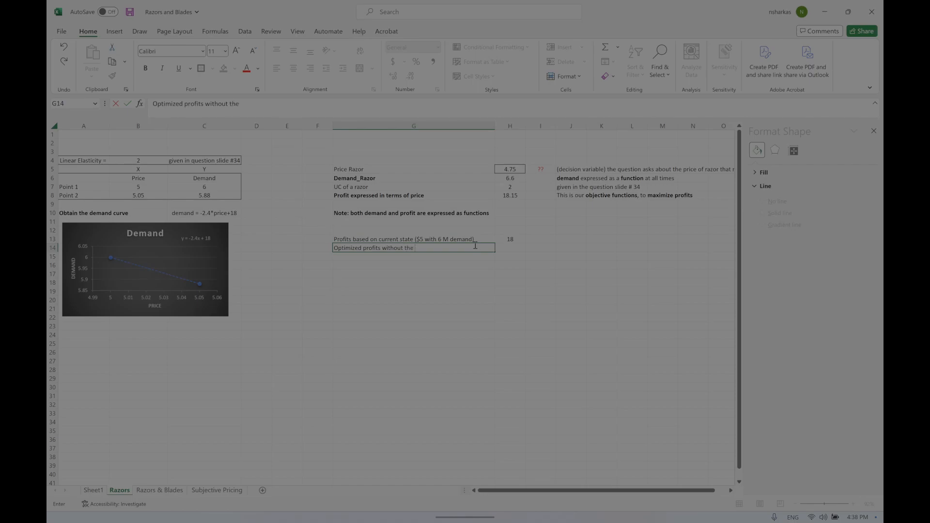
key("BackSpace")
key("BackSpace")
key("BackSpace")
key("BackSpace")
key("BackSpace")
key("BackSpace")
key("BackSpace")
key("BackSpace")
key("BackSpace")
type("without using blades in proble")
key("Tab")
type("=")
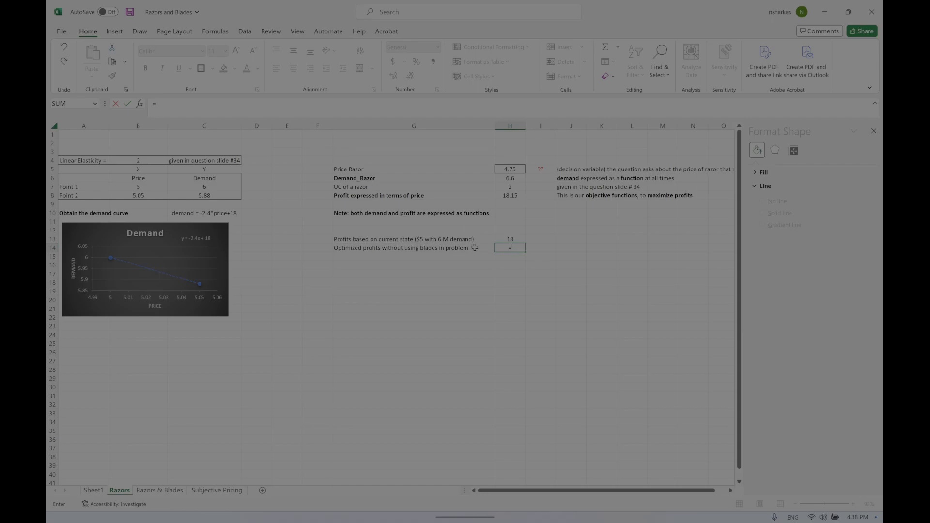
key("BackSpace")
left_click(463, 270)
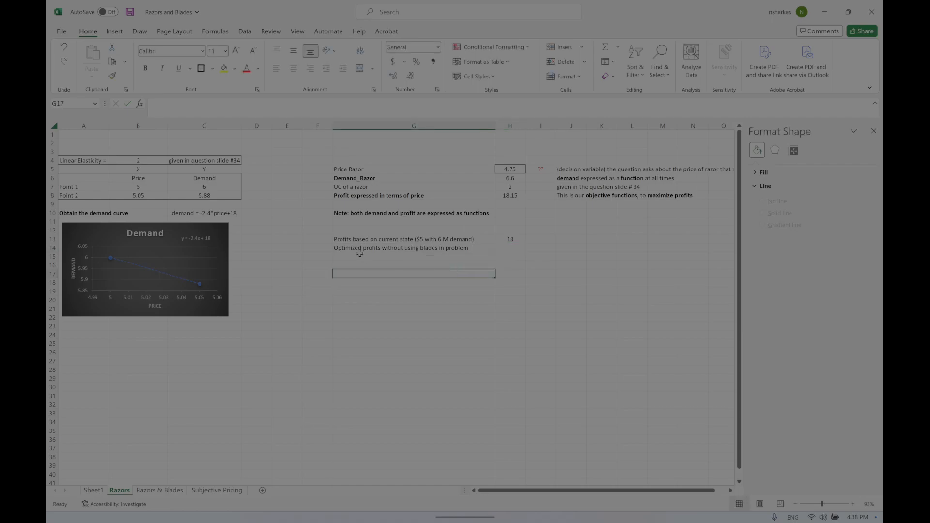
Replace the word "Optimized" with "Razors" in the label in G14
double_click(360, 249)
double_click(352, 248)
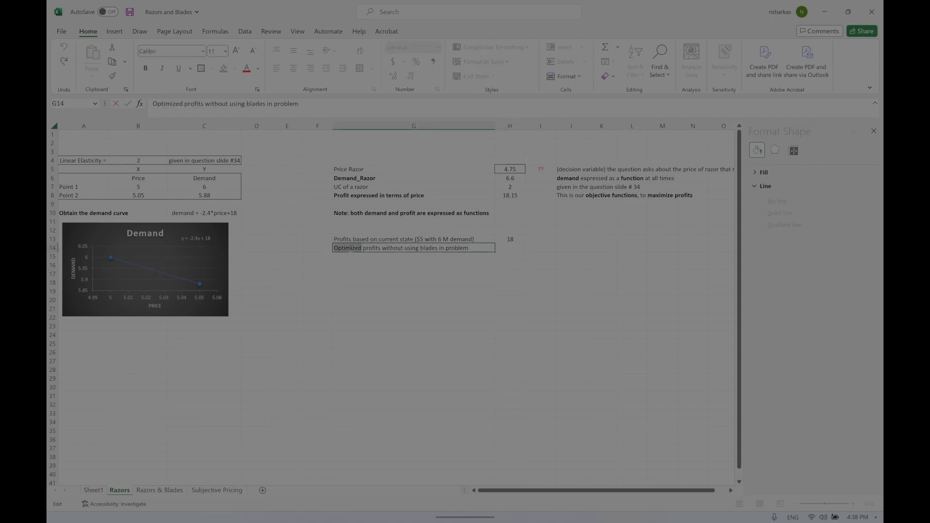
key("BackSpace")
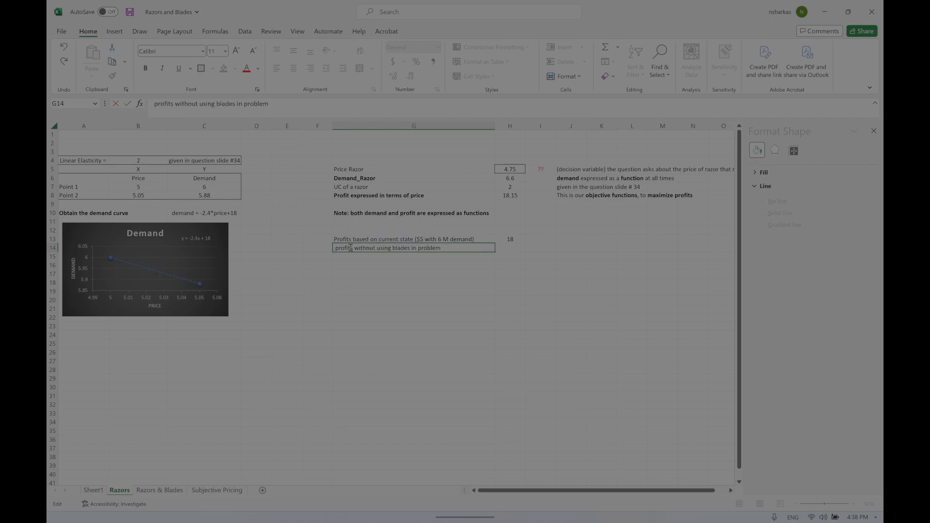
type("Razors")
key("Return")
Calculate the razor profit without blades in H14 with the formula =Demand_Razor*(PriceRazor-UC_of_a_razor)
left_click(520, 249)
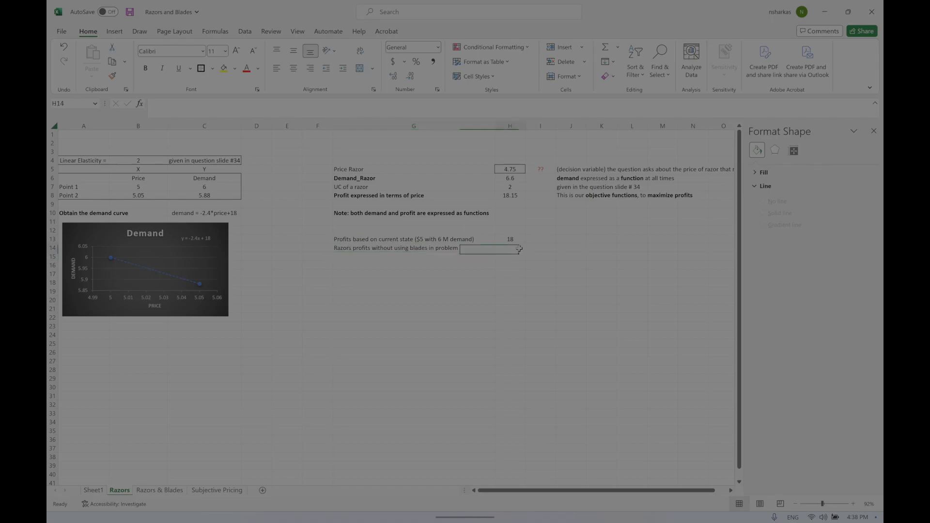
scroll(519, 249, "up", 4)
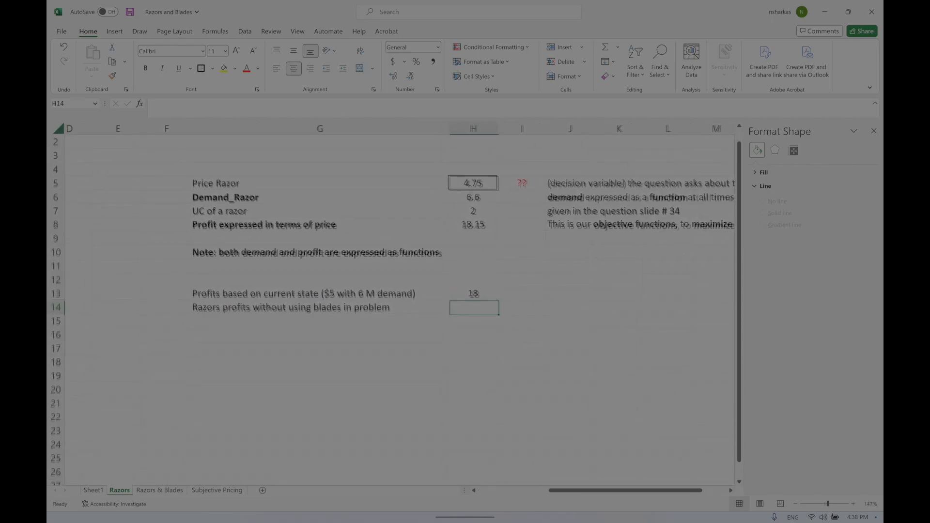
type("=")
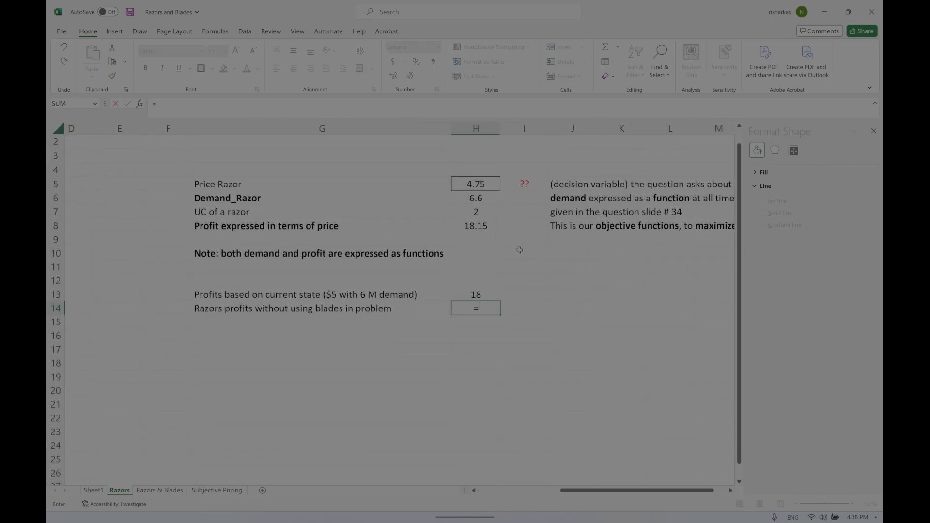
left_click(482, 199)
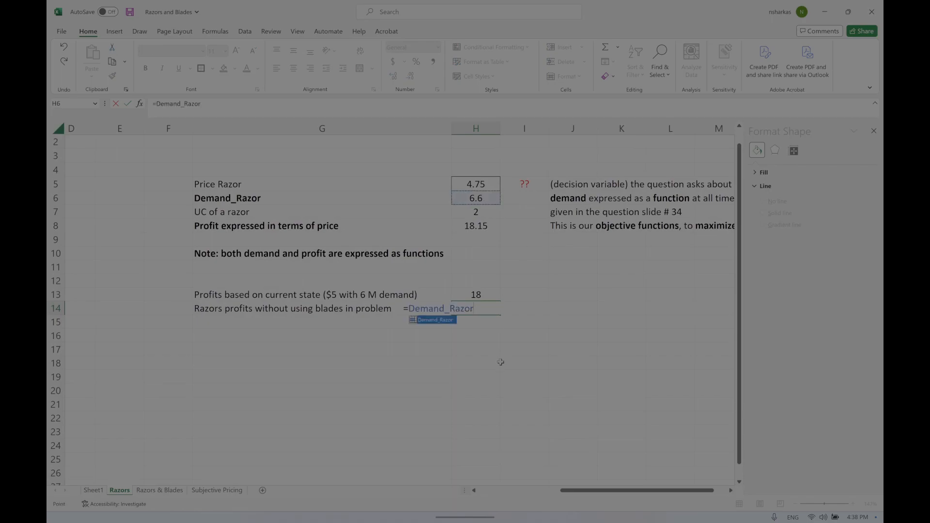
type("*(")
left_click(475, 184)
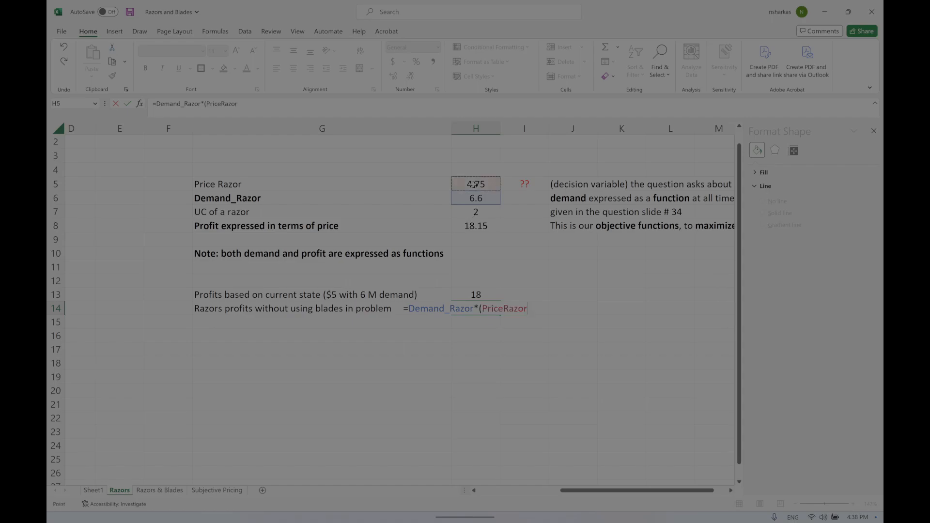
type("-")
left_click(475, 211)
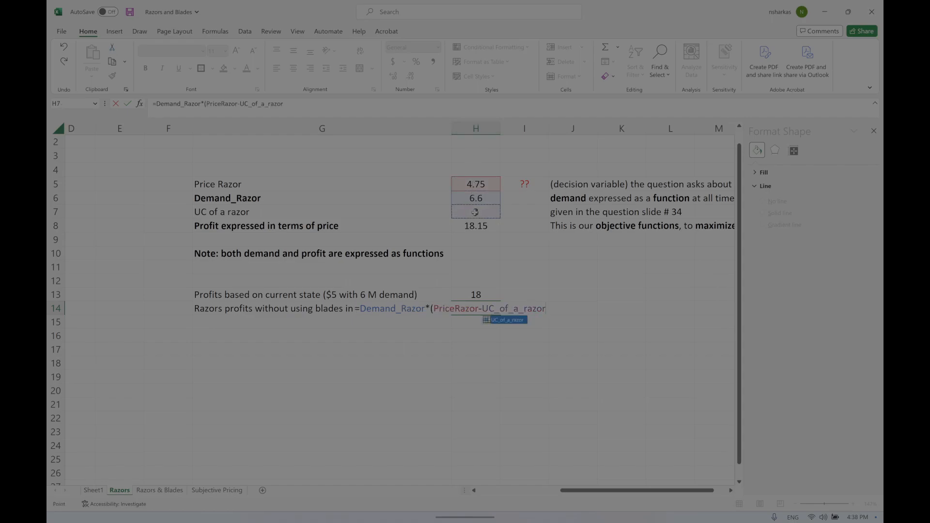
type(")")
key("Return")
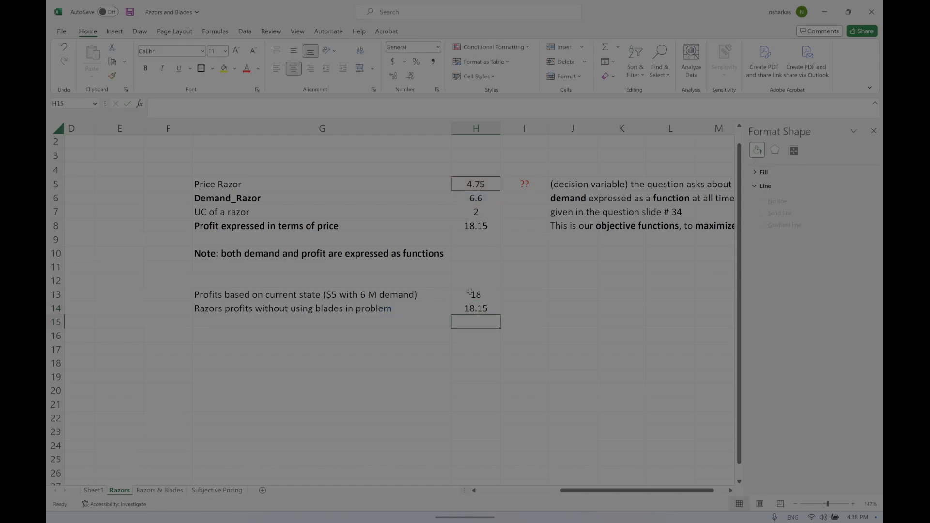
Add the label "Blades profits" in G15 and calculate it in H15 with =Demand_Razor*(50*0.15)
left_click(329, 322)
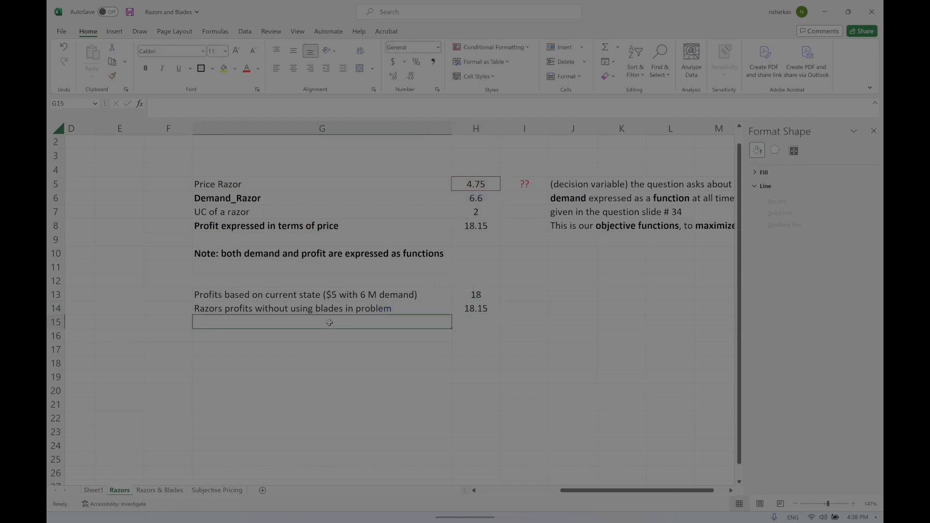
type("Blades profits")
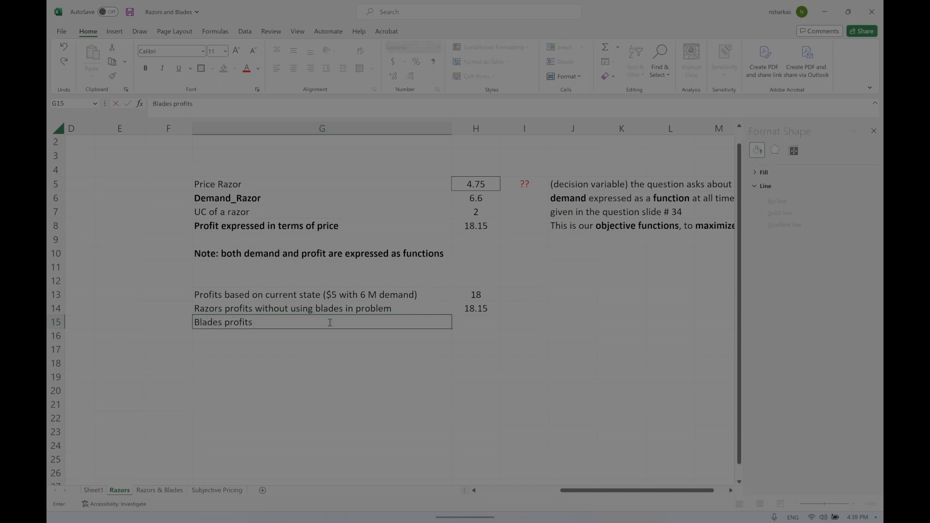
key("Tab")
type("=")
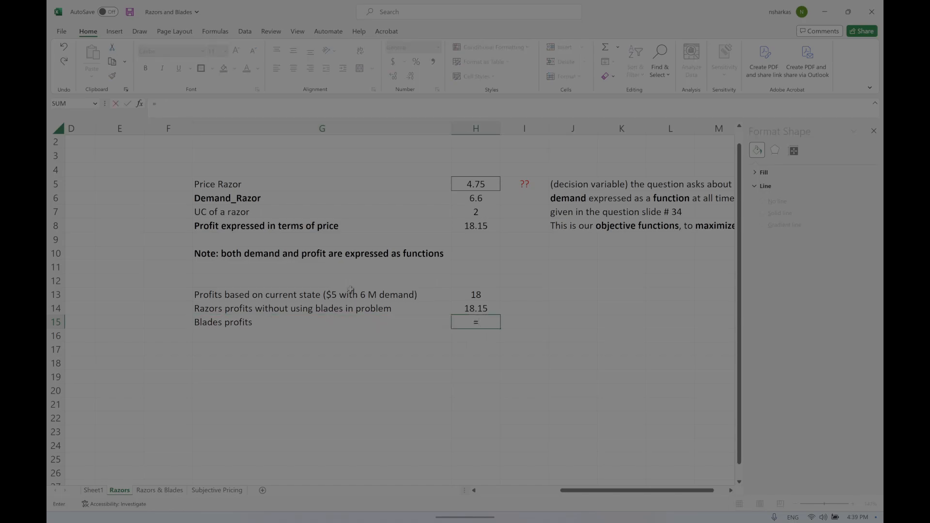
left_click(477, 196)
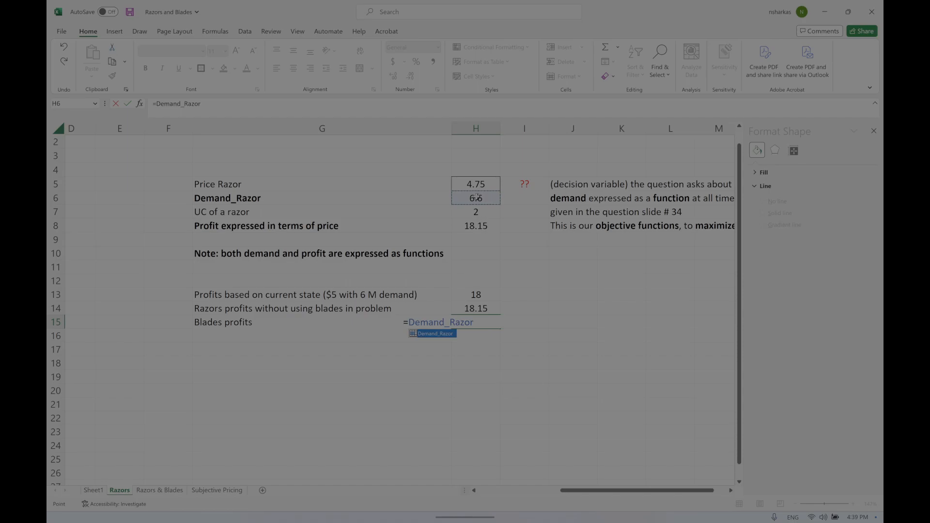
type("*")
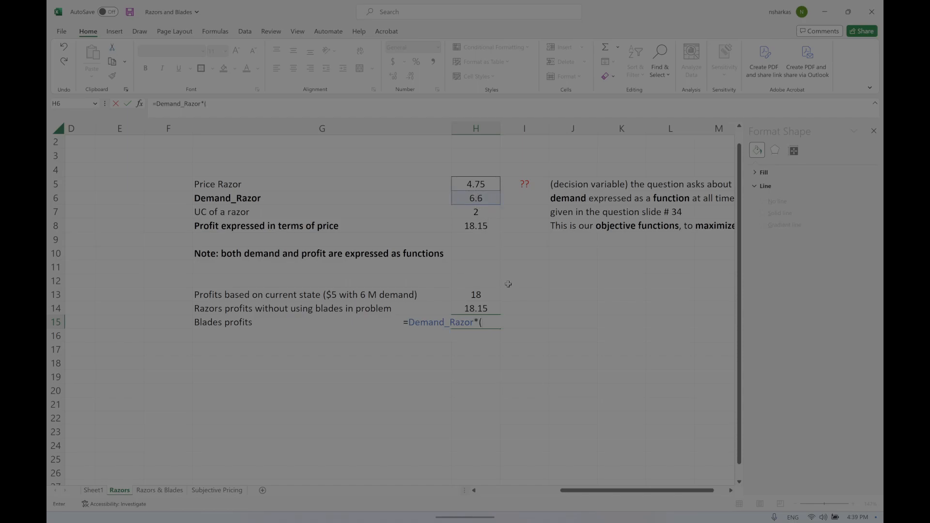
type("50*0.15)")
key("Return")
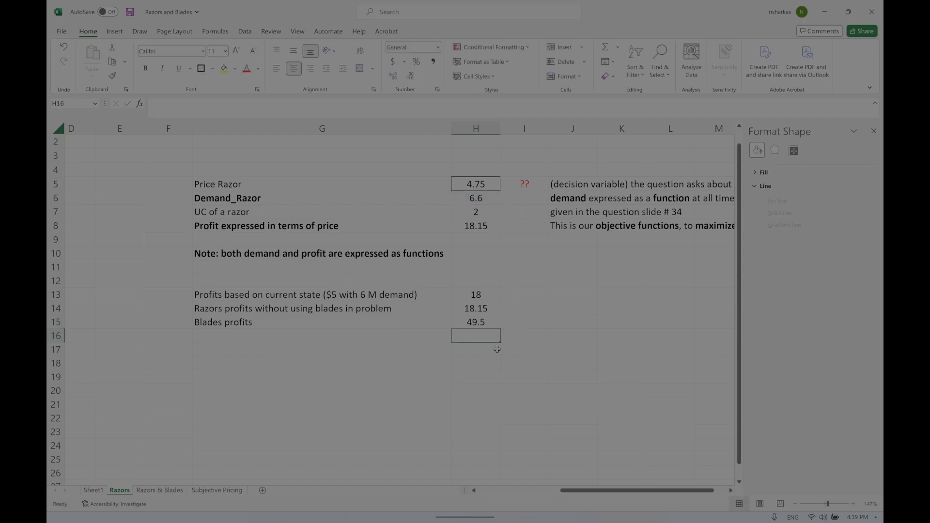
Add up the razor and blades profits in H16 with the formula =H14+H15
type("=")
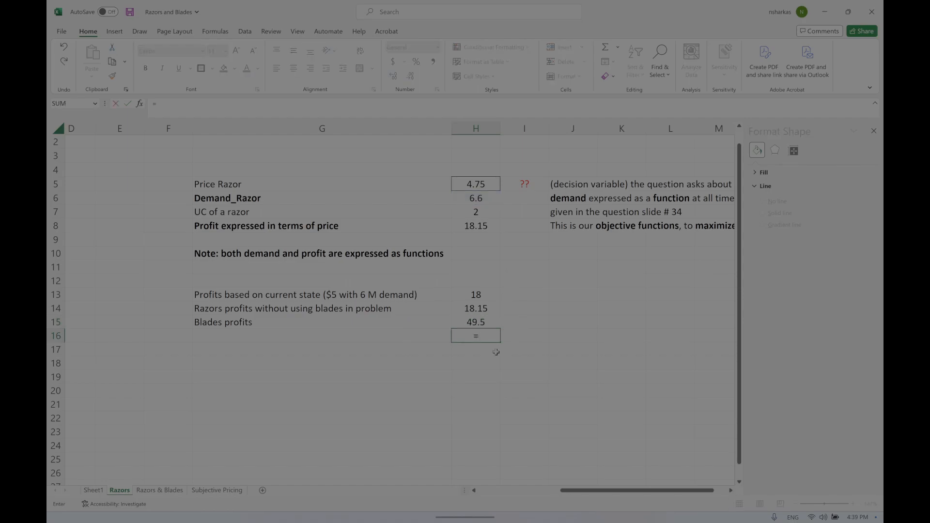
left_click(482, 308)
type("+")
left_click(481, 324)
key("Return")
left_click(486, 339)
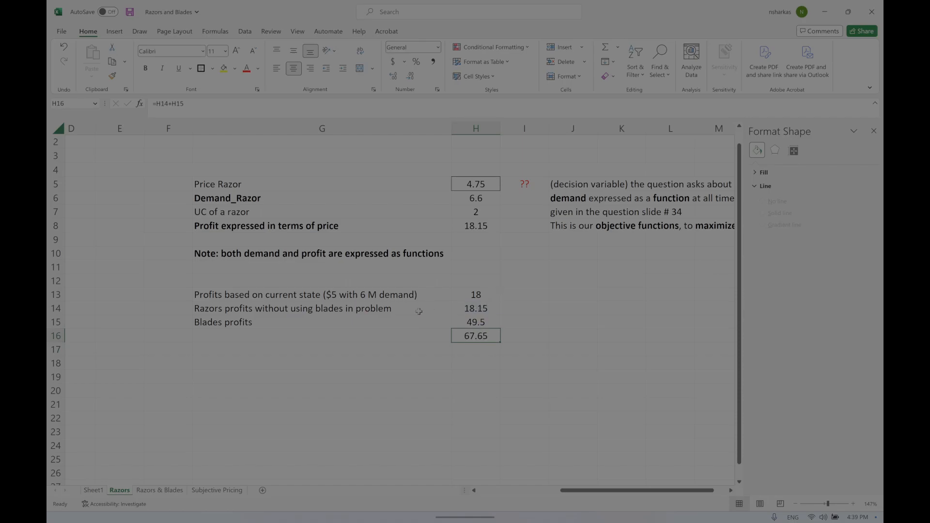
Move the razor profit, blades profit and total rows from G14:H16 down to G16:H18
left_click_drag(329, 306, 473, 338)
key("ctrl+c")
left_click(232, 336)
key("ctrl+v")
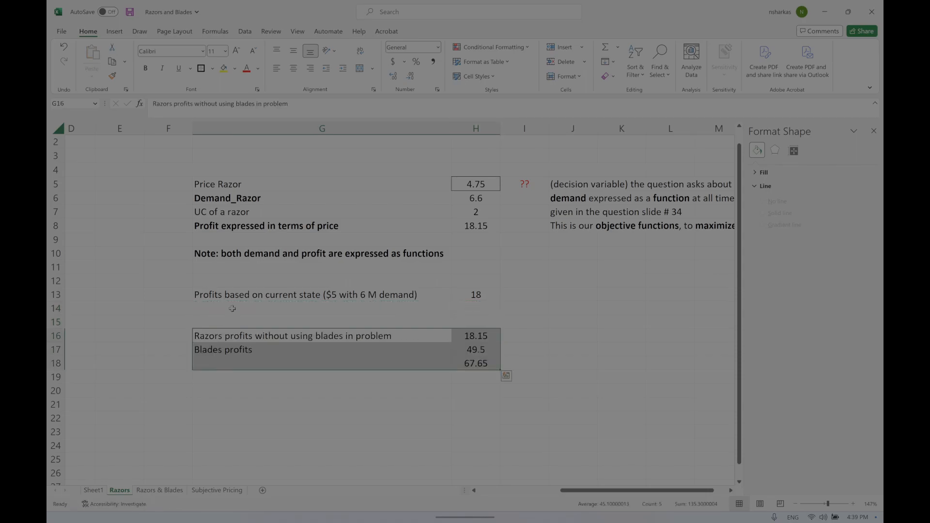
Enter the label "Blades profits" in G14 under the current-state profit label
left_click(233, 308)
type("B")
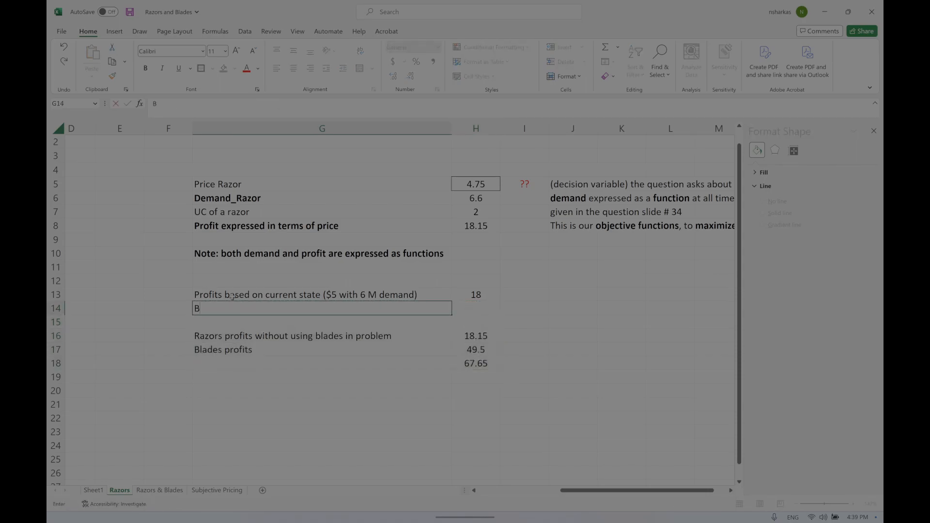
type("lades profits")
key("Tab")
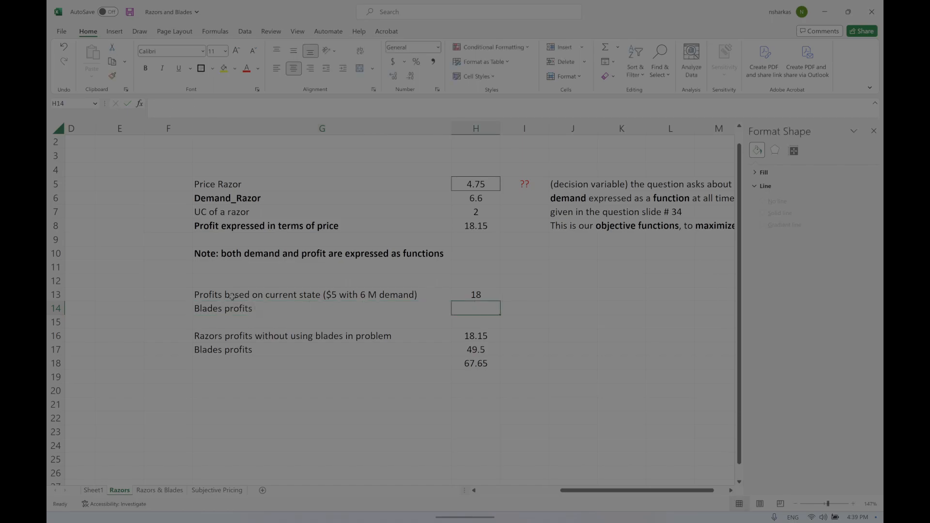
Copy the blades profit formula =Demand_Razor*(50*0.15) from H17 into H14
left_click(467, 347)
double_click(469, 348)
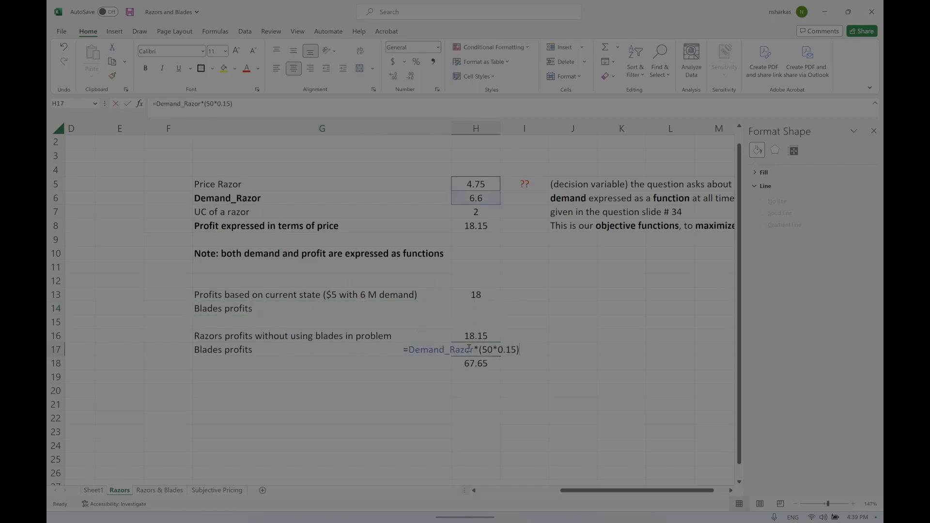
left_click_drag(535, 350, 404, 352)
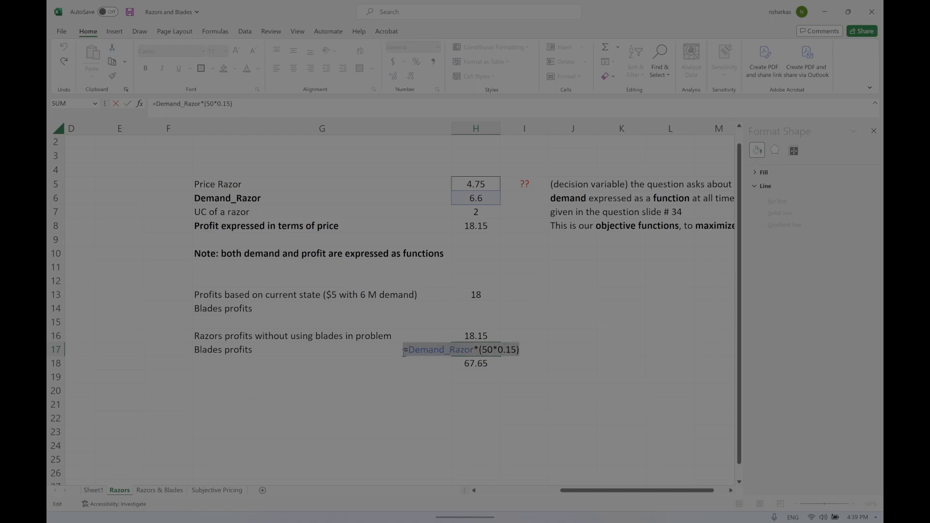
type("=")
left_click(463, 310)
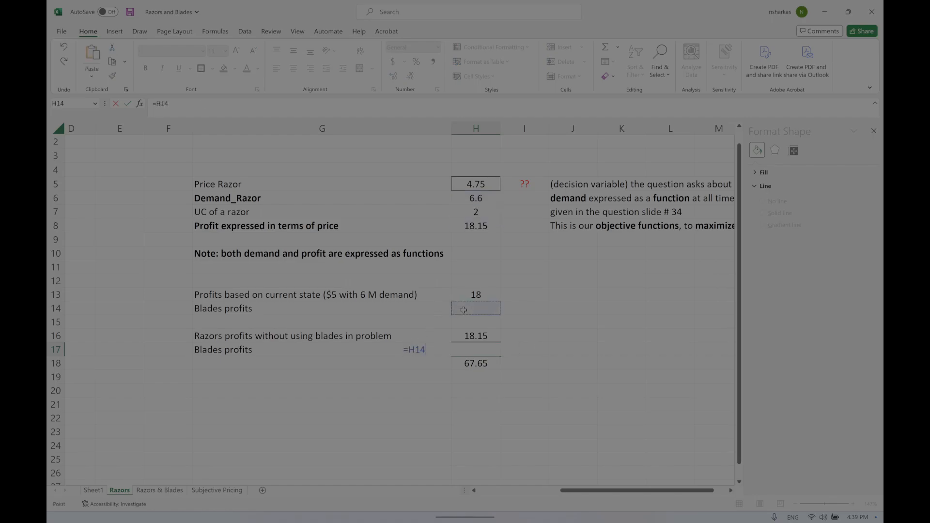
key("Return")
double_click(464, 311)
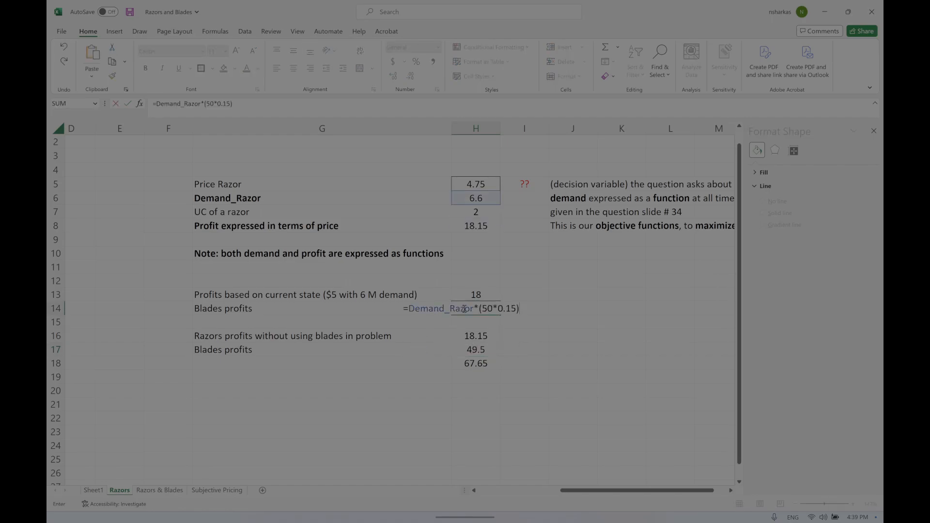
Replace Demand_Razor with the current demand cell C7 in H14 so the formula reads =C7*(50*0.15)
left_click_drag(476, 308, 408, 309)
key("BackSpace")
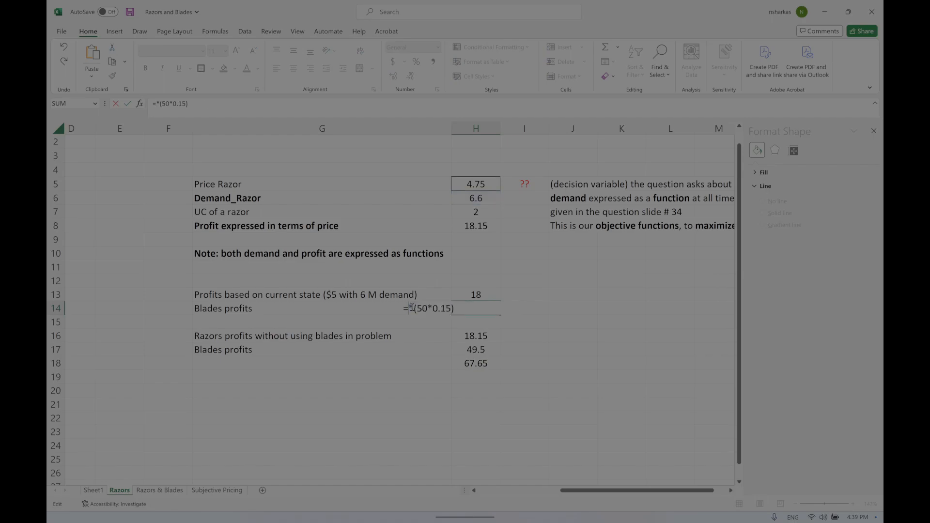
scroll(252, 212, "left", 5)
left_click(253, 212)
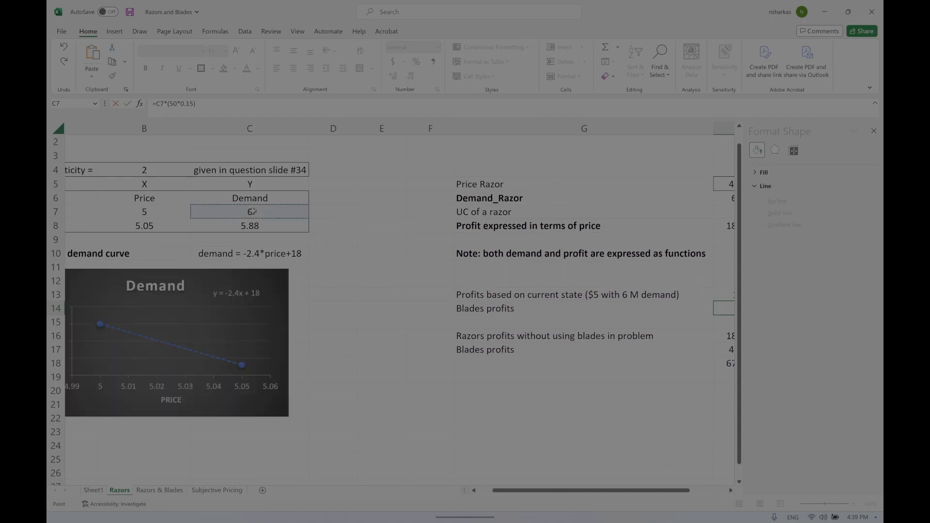
key("Return")
Examine which cells the current-state profit formulas in H13 and H14 refer to
left_click(394, 293)
double_click(393, 293)
scroll(395, 295, "left", 4)
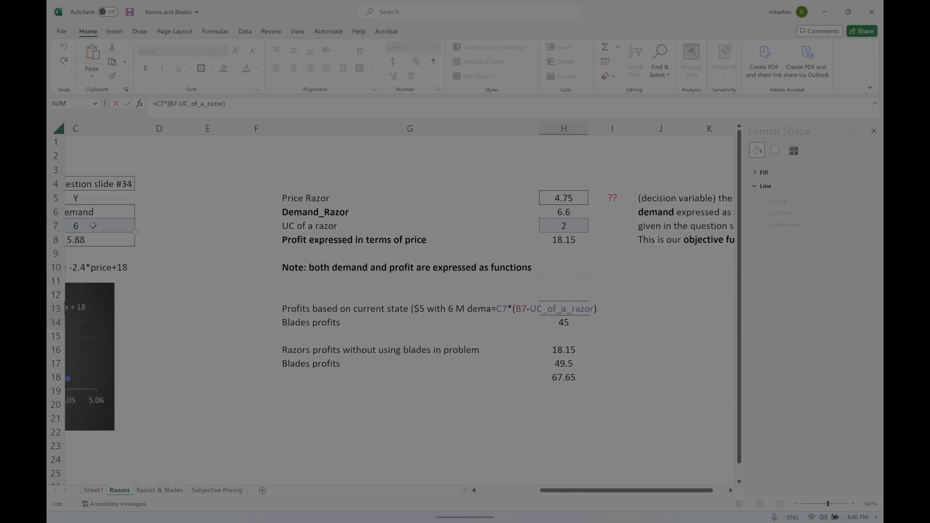
scroll(211, 429, "right", 4)
scroll(210, 428, "left", 5)
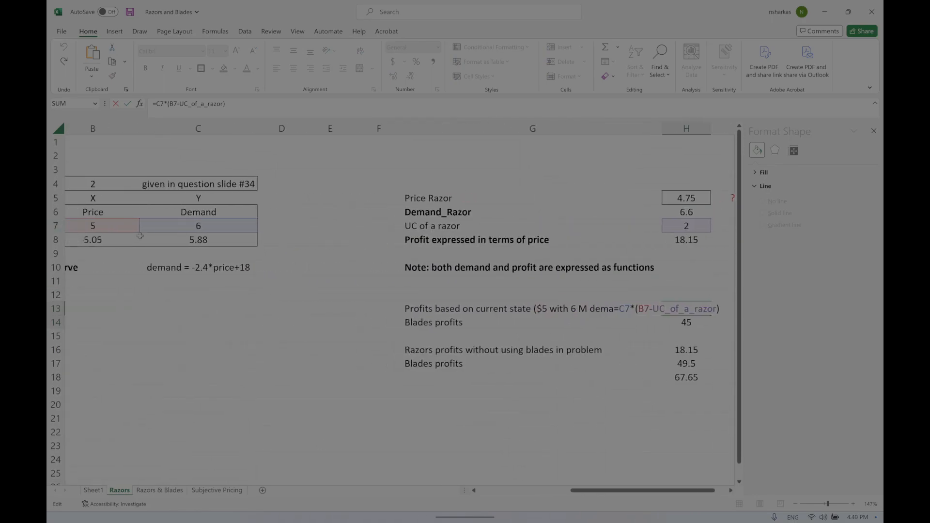
scroll(405, 246, "right", 5)
key("ctrl+Return")
left_click(429, 322)
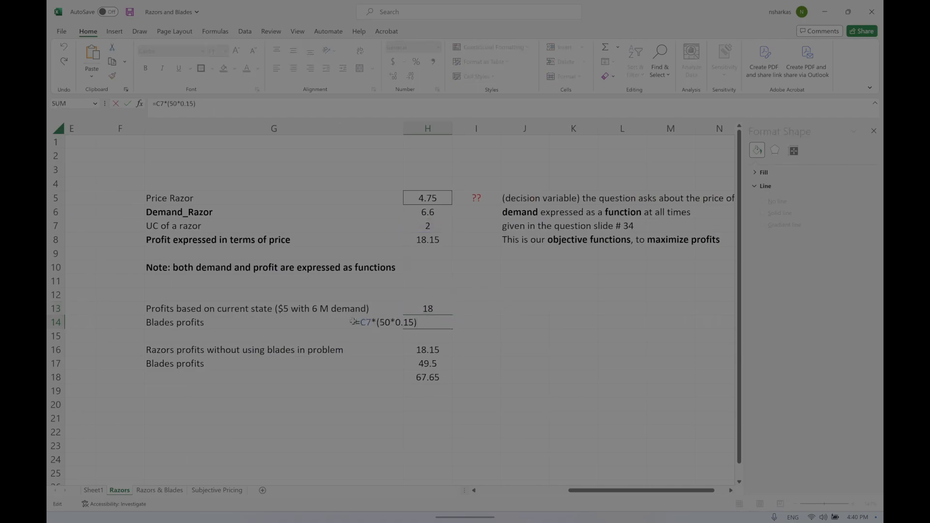
Add the current-state razor and blades profits in H15 with the formula =H13+H14
left_click(433, 337)
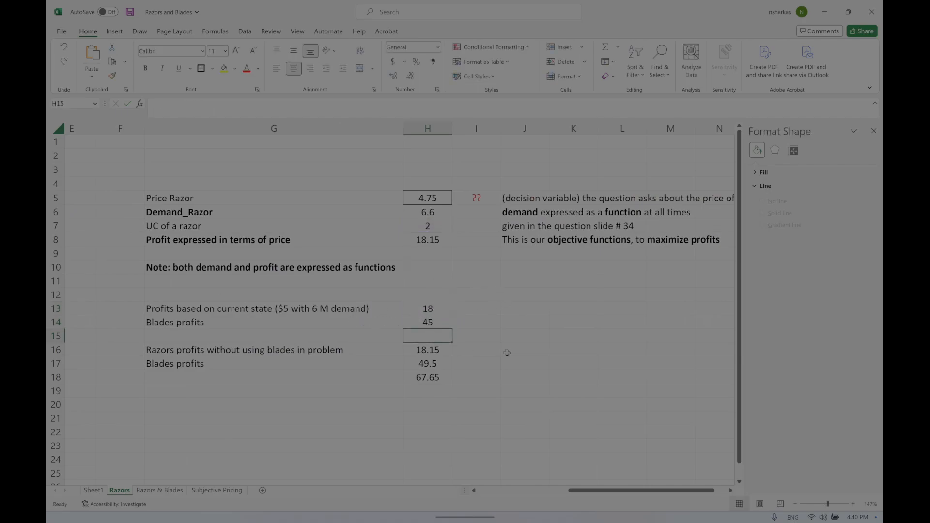
type("=")
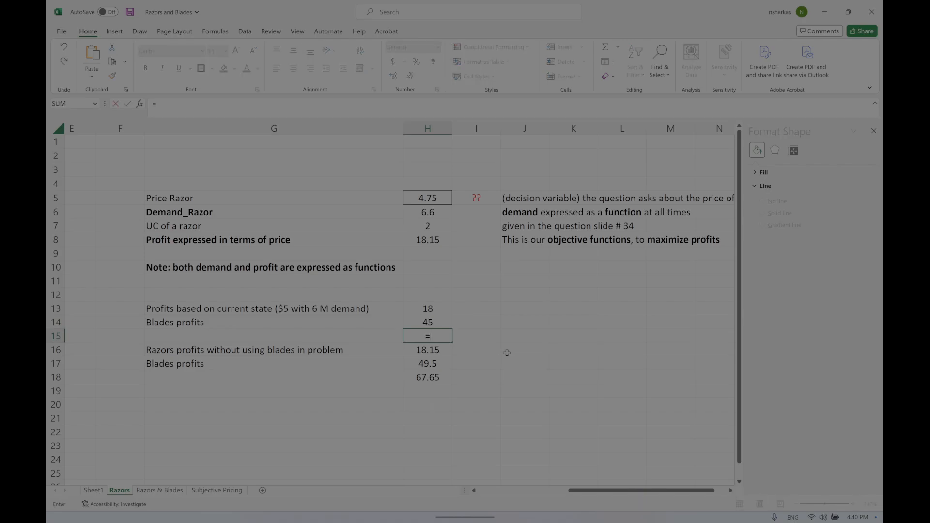
left_click(440, 310)
left_click(442, 322)
key("Return")
left_click(521, 336)
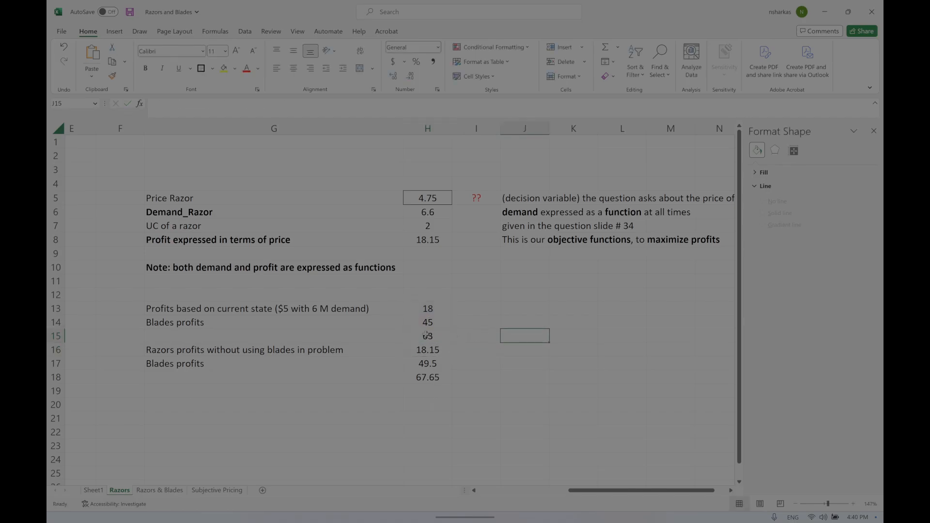
Apply a bottom border below the two total rows, G15:H15 and G18:H18
left_click_drag(436, 335, 160, 335)
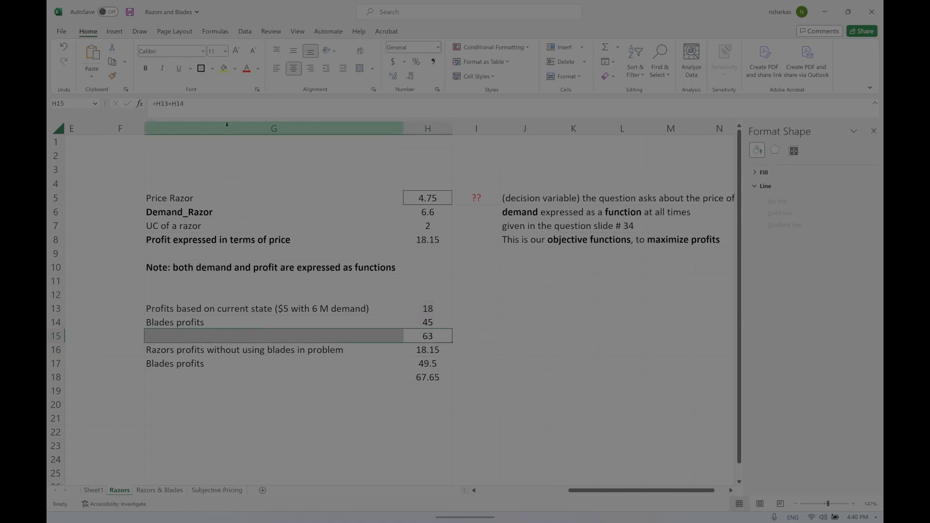
left_click(212, 68)
left_click(227, 98)
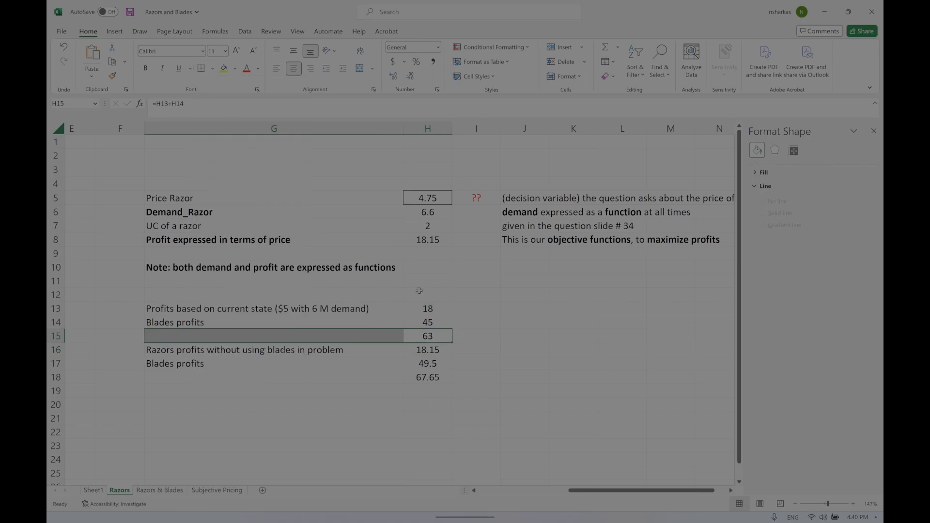
left_click(439, 388)
left_click_drag(436, 378, 172, 378)
left_click(199, 69)
left_click(417, 413)
Calculate the relative change between the two profit totals in H20 with the formula =(H18-H15)/H15
left_click(431, 339)
left_click(435, 350)
left_click(429, 378)
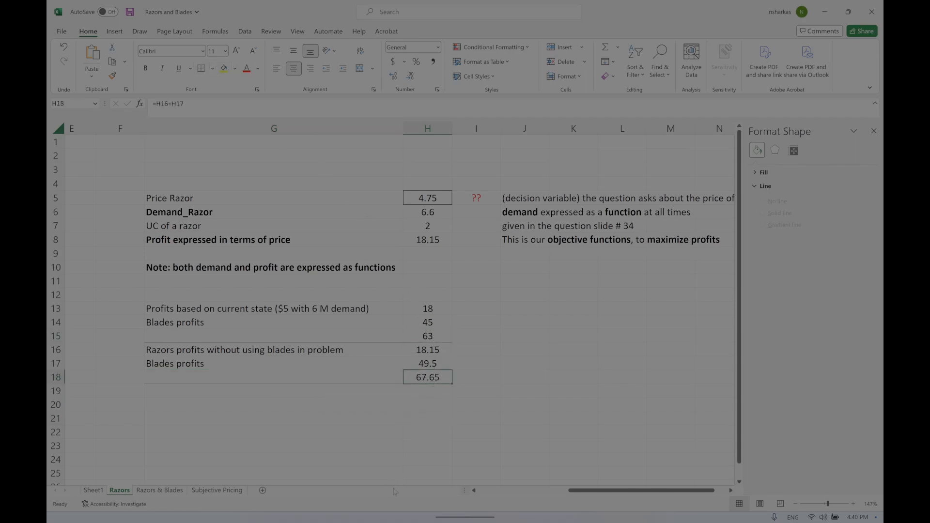
left_click(431, 404)
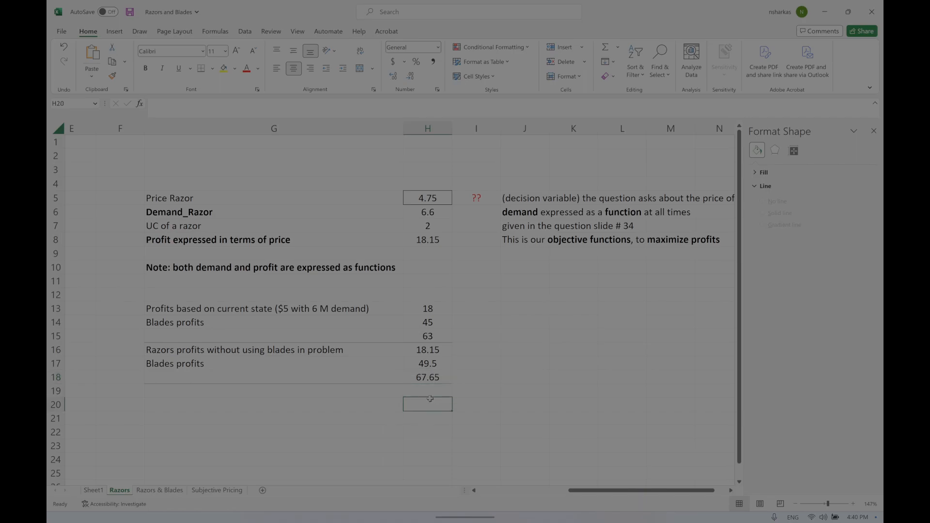
type("=(")
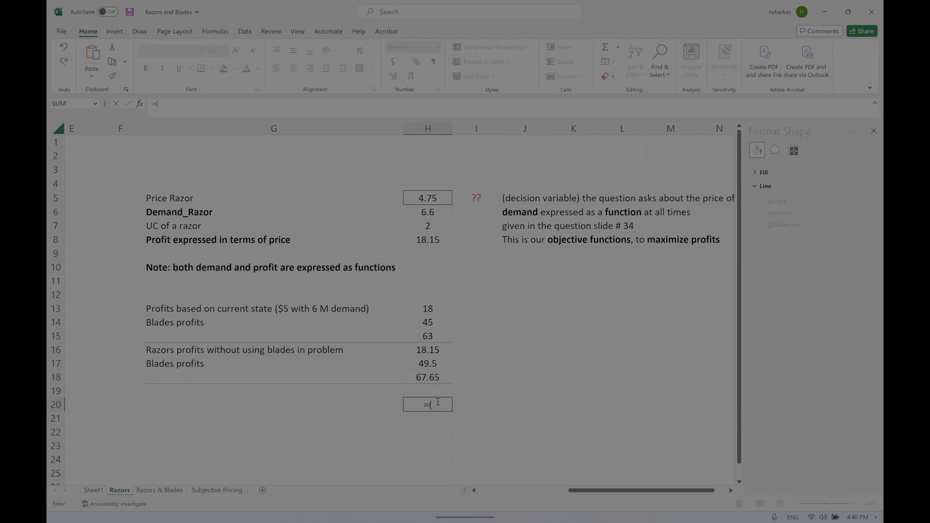
left_click(436, 378)
type("-")
left_click(437, 334)
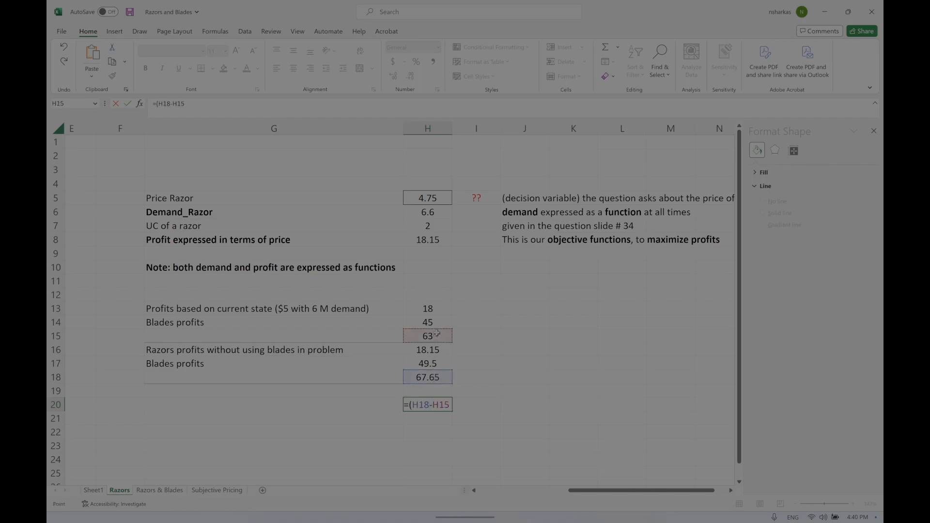
type(")/")
left_click(442, 337)
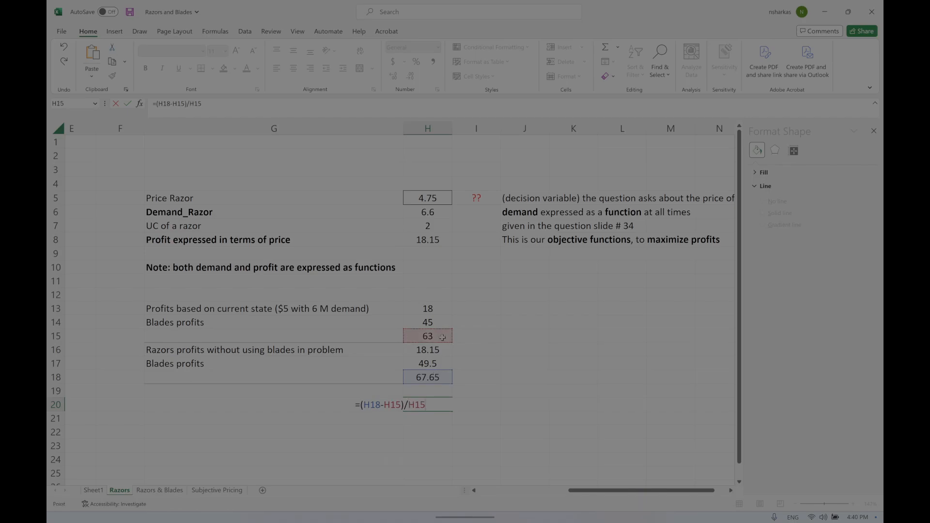
key("ctrl+Return")
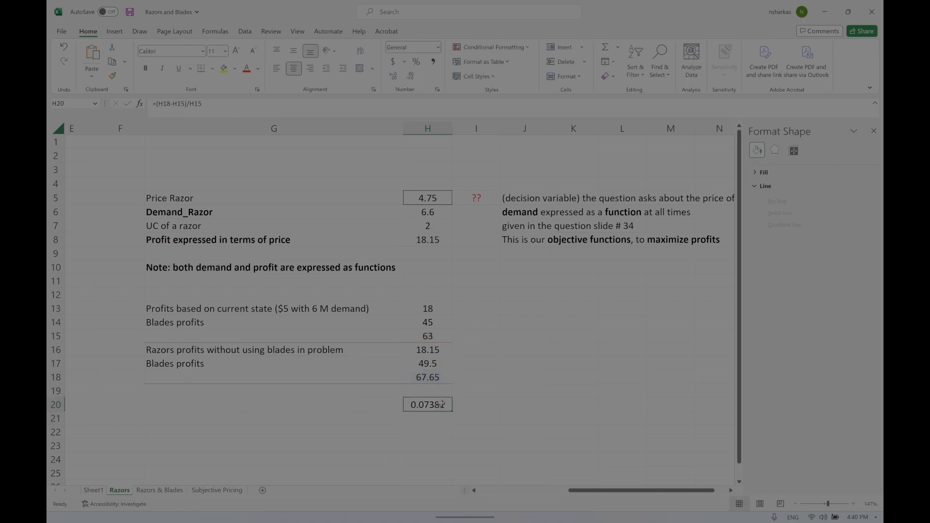
Format the relative change in H20 as a percentage with one decimal place
left_click(415, 64)
left_click(394, 76)
left_click(432, 429)
left_click(430, 410)
Enter the heading "under price = 5 and demand 6" in G12 above the current-state profits
left_click(439, 217)
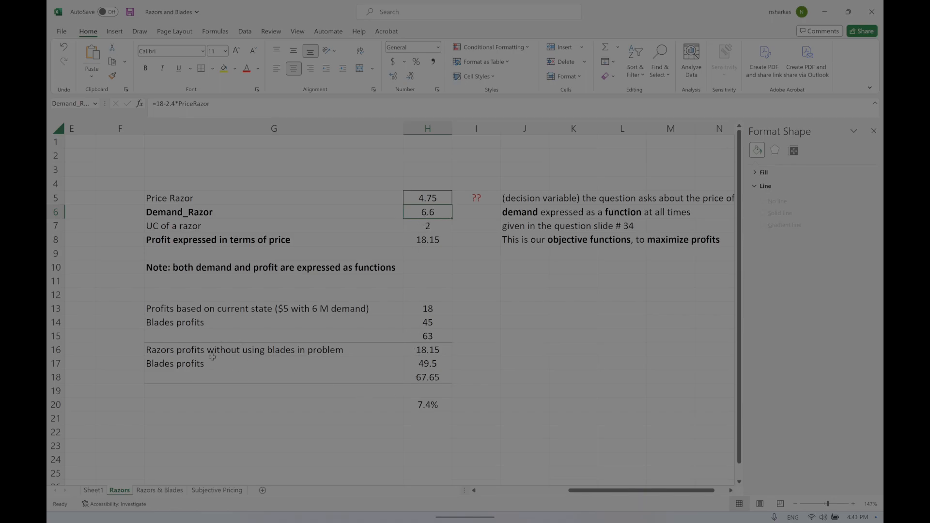
left_click(149, 292)
type("under price")
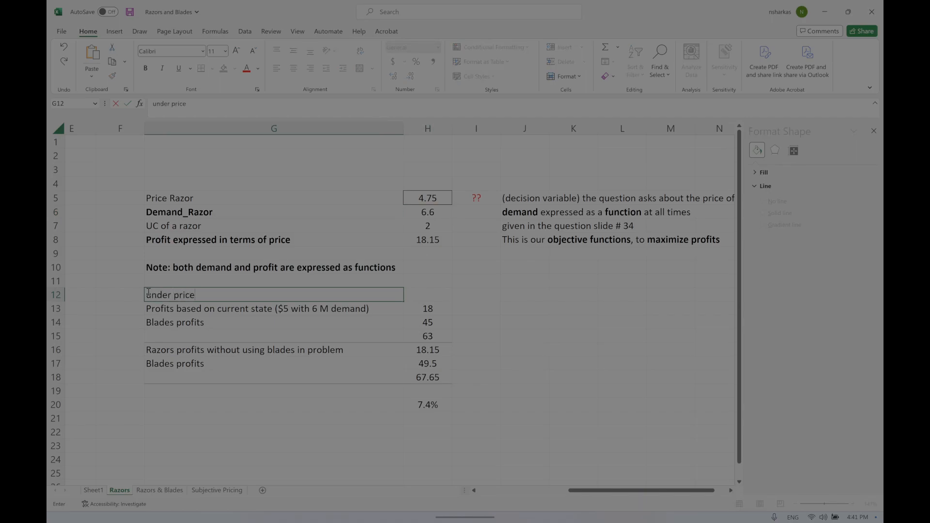
type(" = 5 and demand 6")
key("Return")
Move G16:H20 down one row and enter the heading "Under price = 4.75 and demand 6.6" in G16
left_click_drag(154, 349, 437, 405)
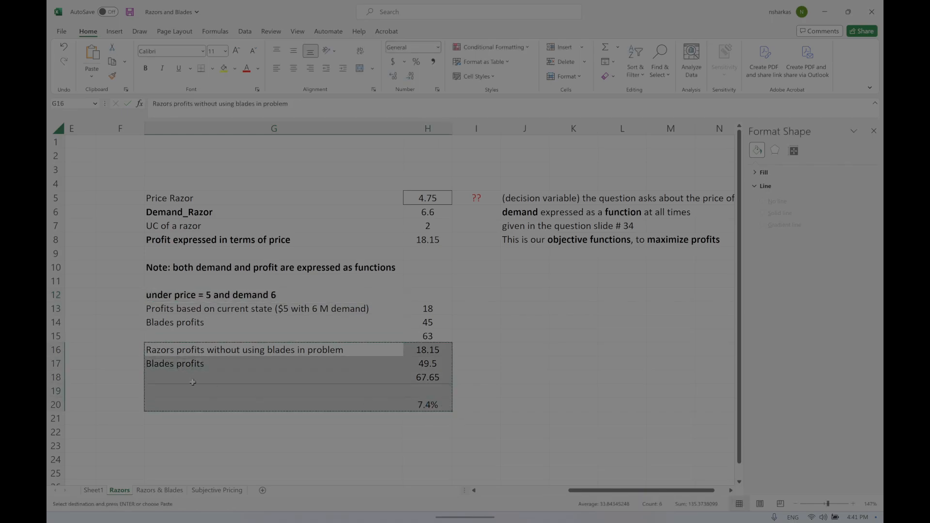
left_click_drag(171, 343, 171, 355)
left_click(171, 351)
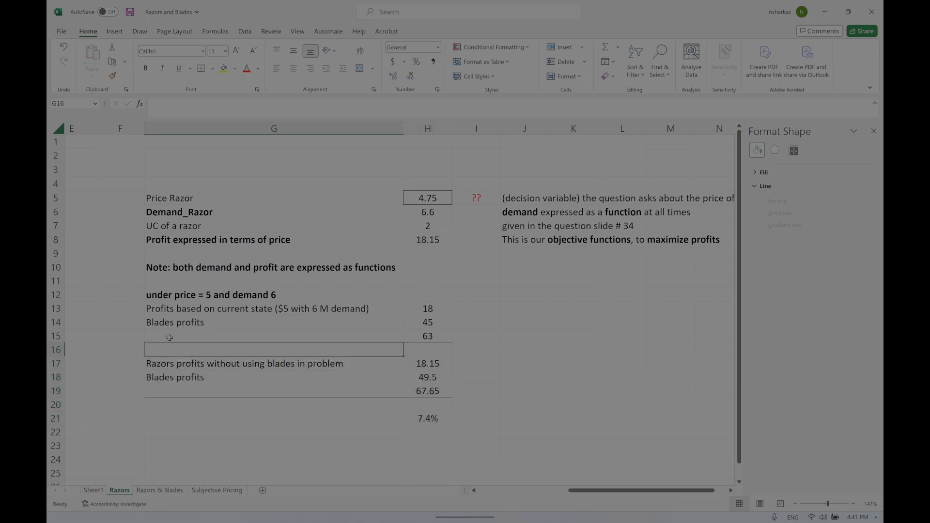
type("Under")
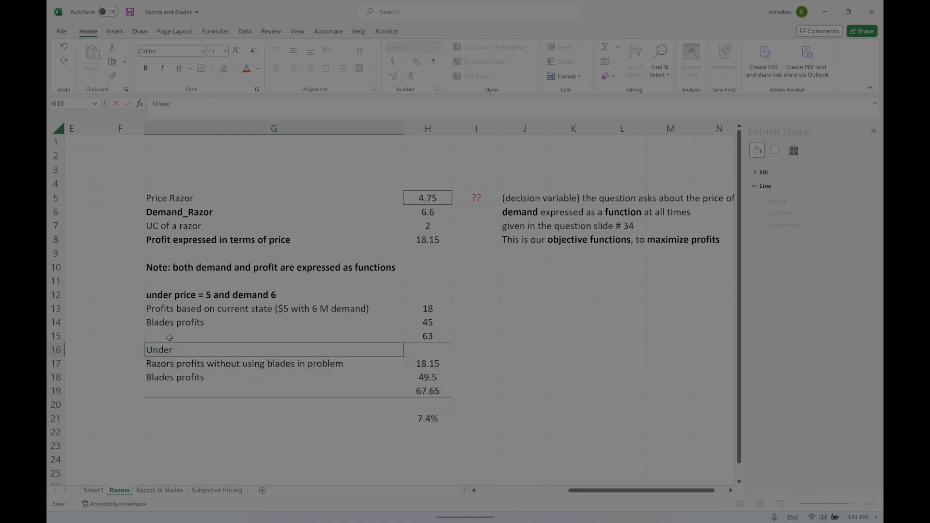
type(" price = 4.75 and demand 6.6")
key("Return")
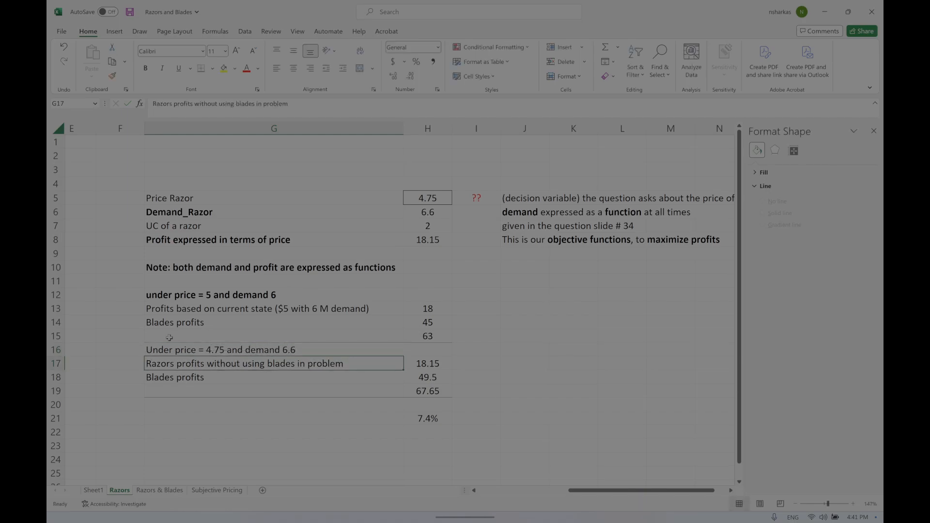
Make the heading in G16 and the percentage in H21 bold
left_click(175, 349)
key("ctrl+b")
left_click(424, 419)
key("ctrl+b")
Label the percentage "Change rate" in G21 and make the label centered and bold
left_click(378, 418)
type("Change rat")
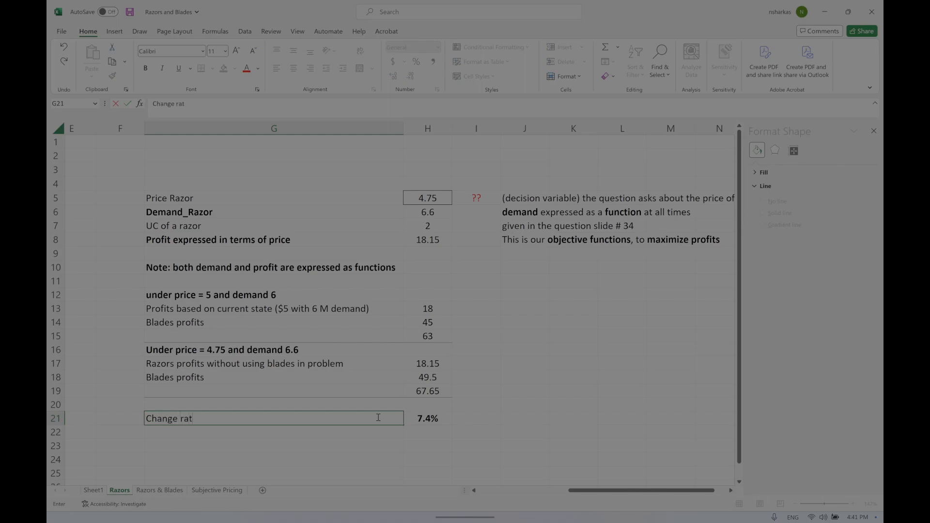
type("e")
key("ctrl+Return")
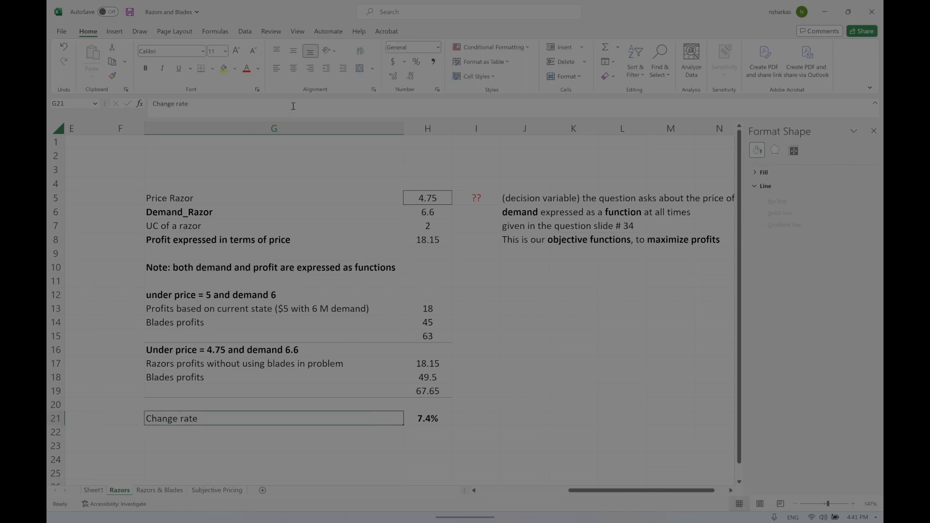
left_click(293, 69)
left_click(416, 62)
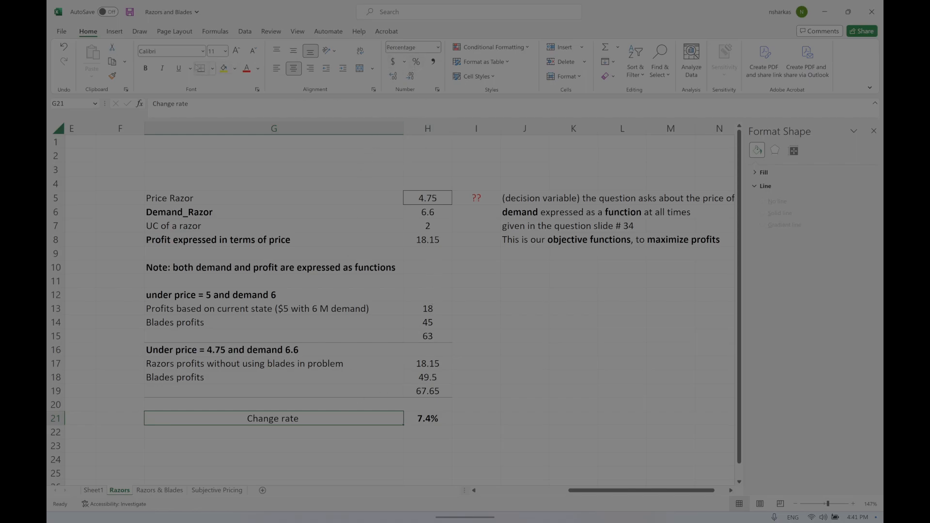
left_click(145, 68)
left_click(477, 416)
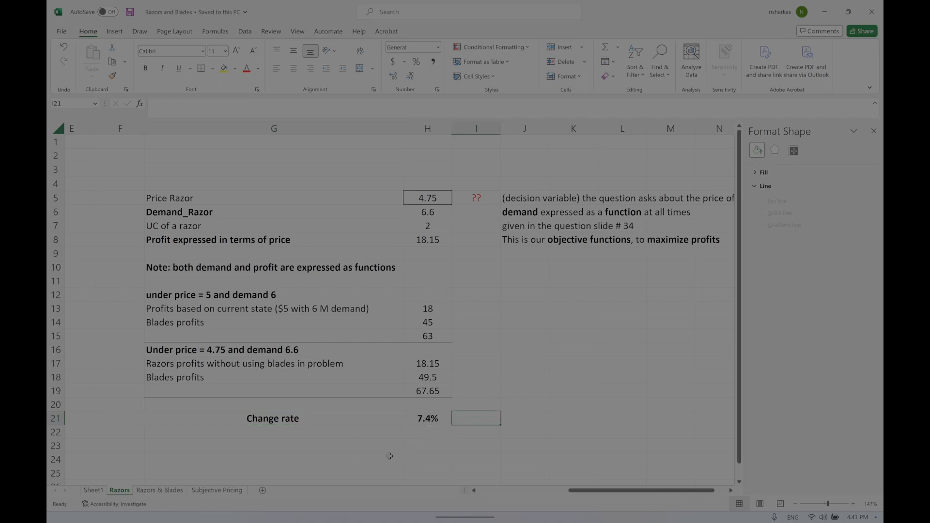
Switch to the Razors & Blades sheet and close the Format Shape pane
left_click(159, 490)
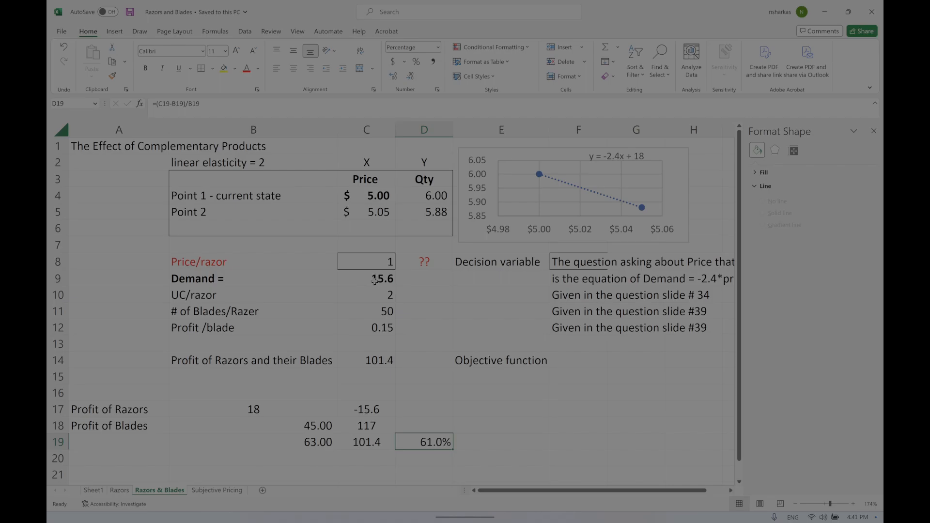
left_click(875, 131)
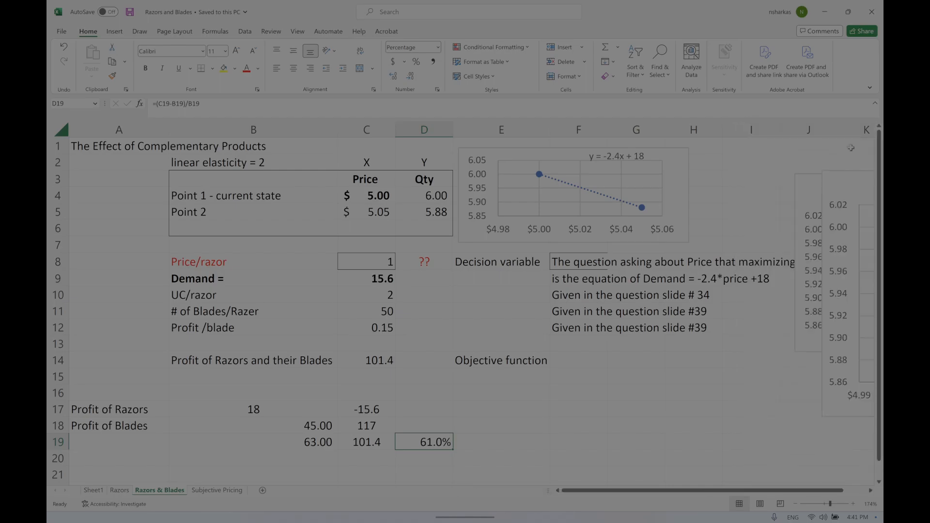
Maximize the profit of razors and their blades with Solver under the added constraint Demand <= 9, and keep the solution
left_click(245, 31)
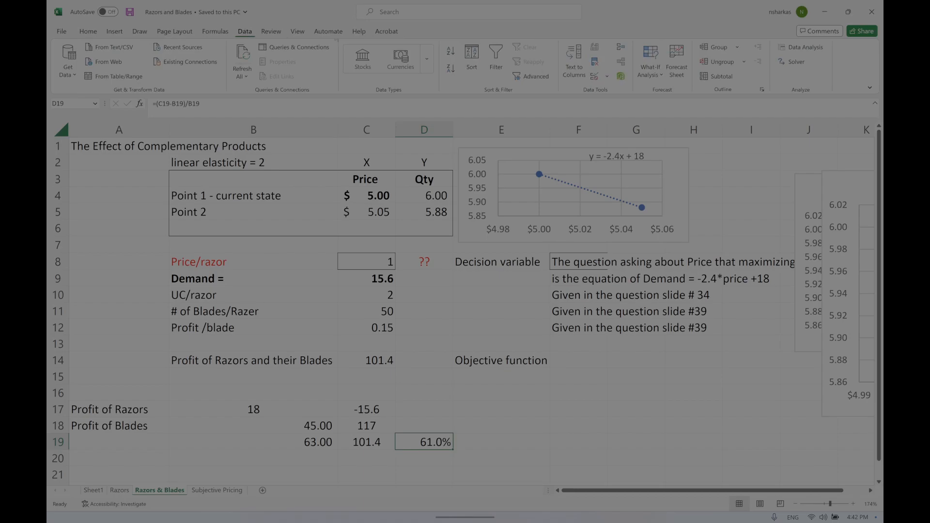
left_click(796, 62)
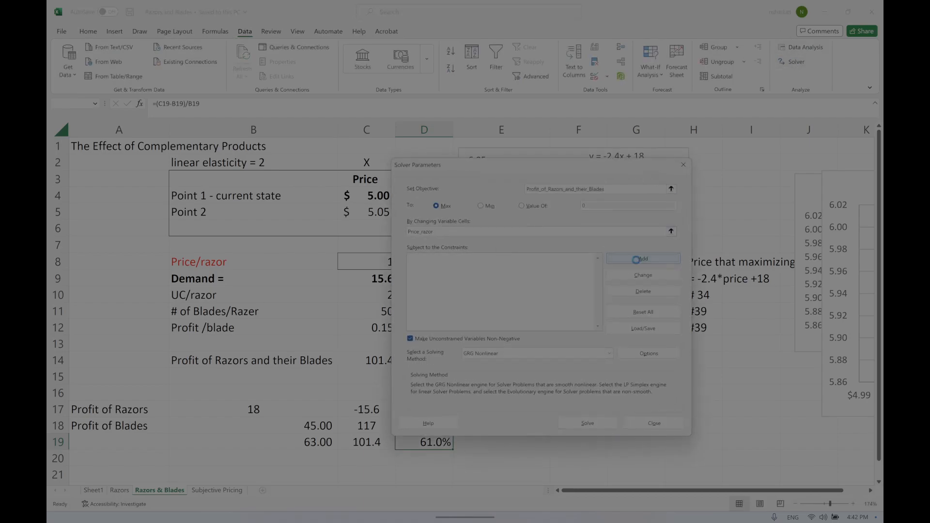
left_click(644, 259)
left_click(516, 301)
left_click(377, 281)
left_click(646, 282)
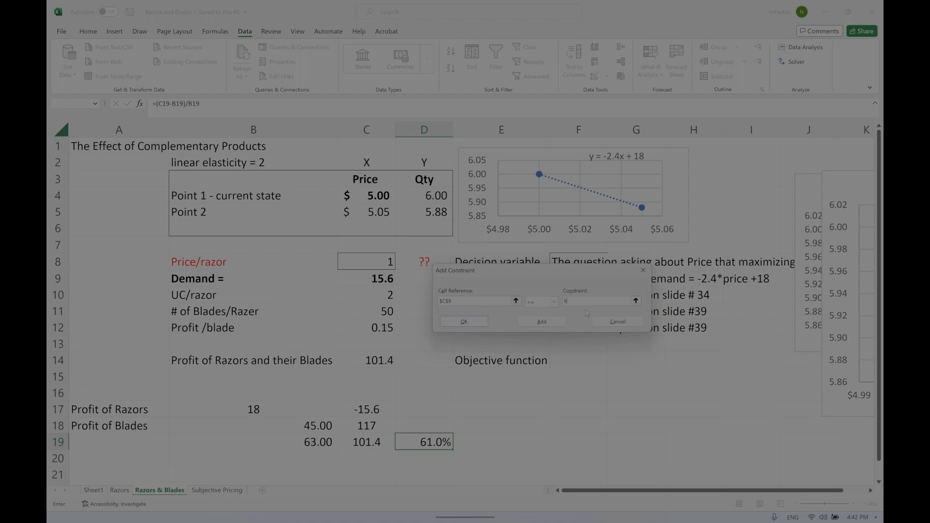
left_click(464, 321)
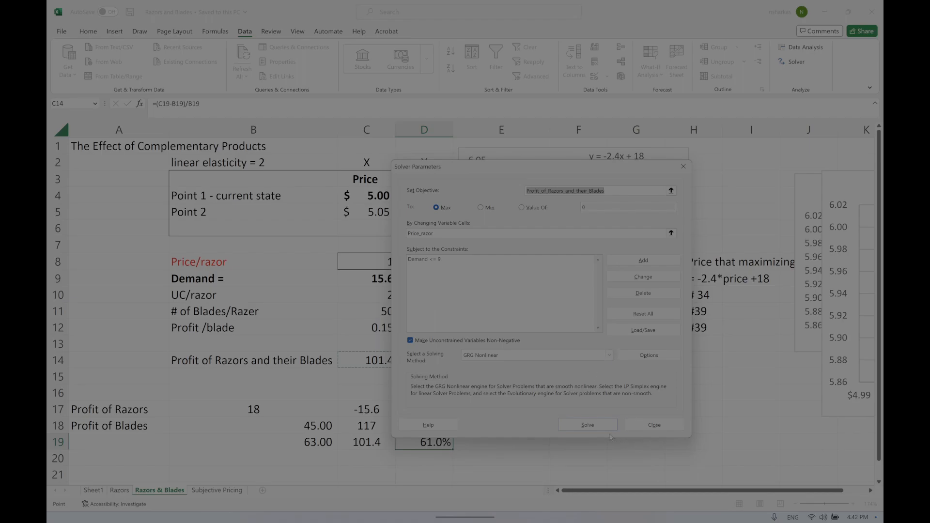
left_click(588, 425)
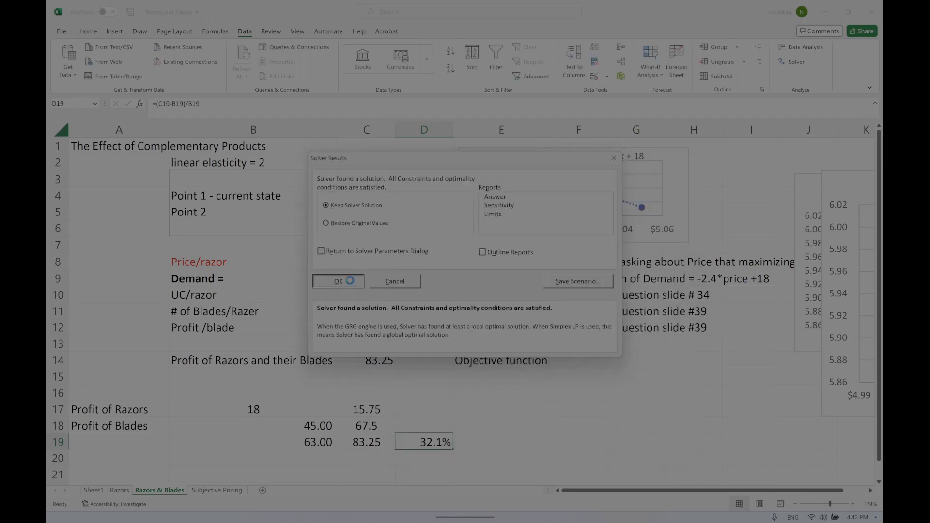
left_click(348, 284)
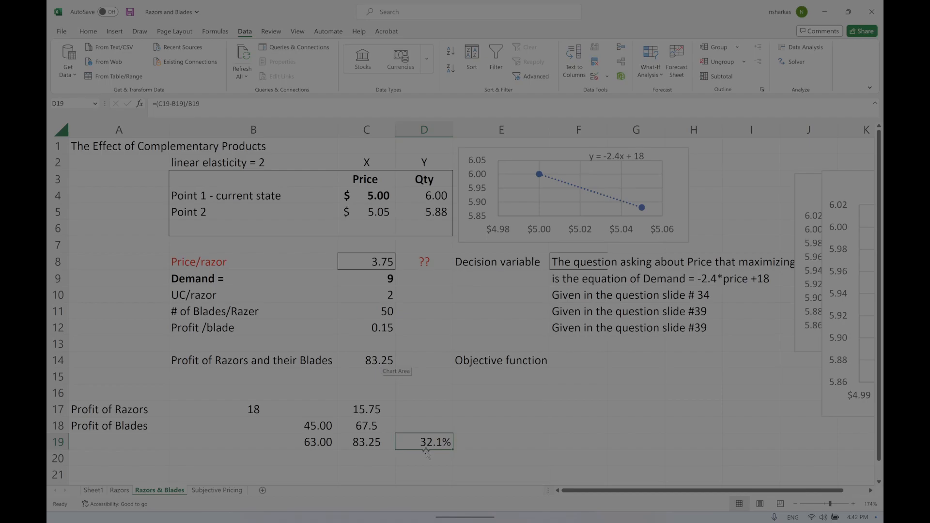
left_click(384, 278)
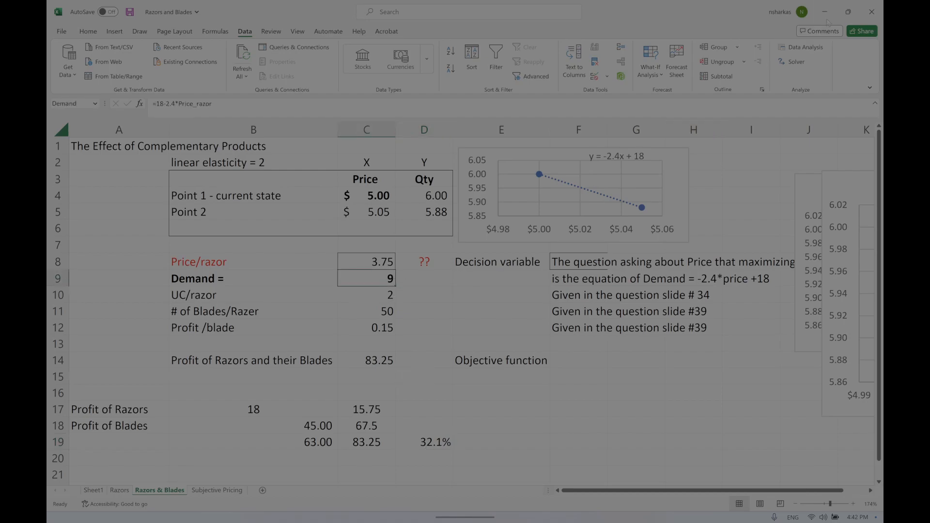
Delete the Demand <= 9 constraint in Solver, solve again and keep the solution
left_click(795, 61)
left_click(451, 261)
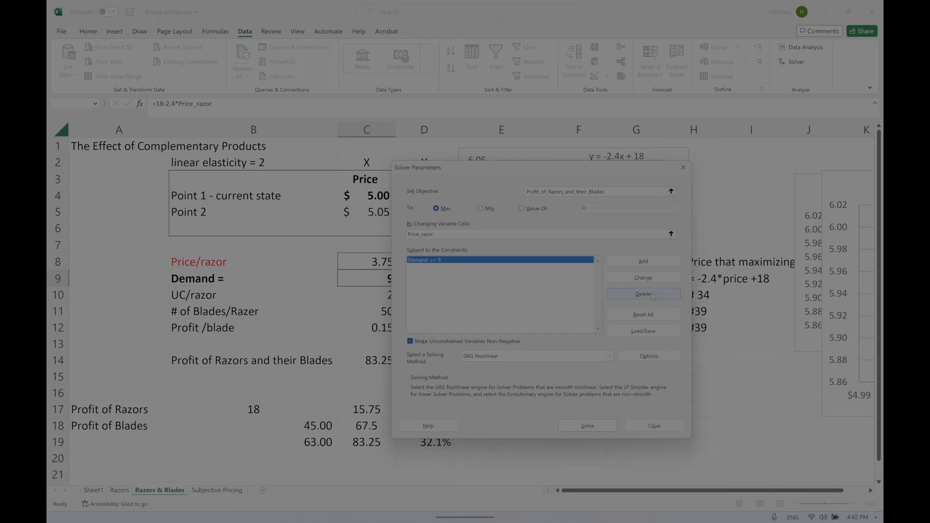
left_click(625, 294)
left_click(610, 434)
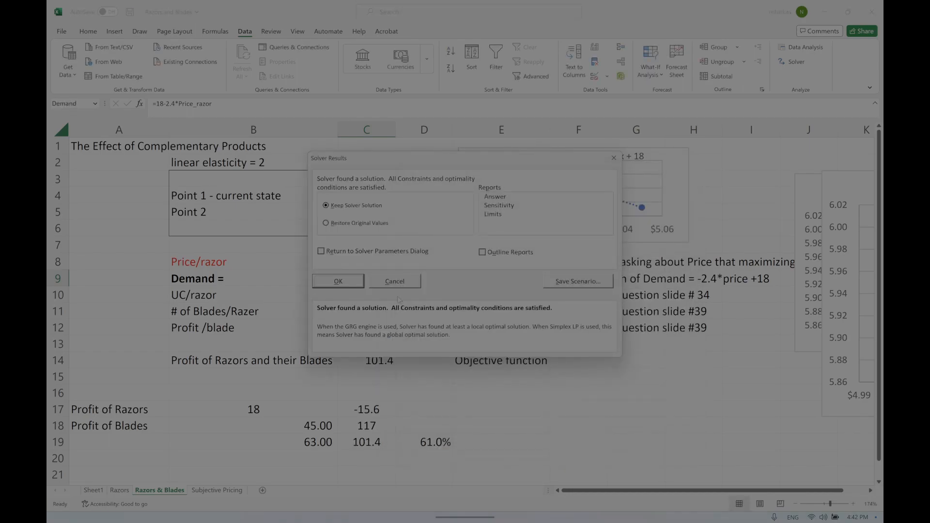
left_click(339, 281)
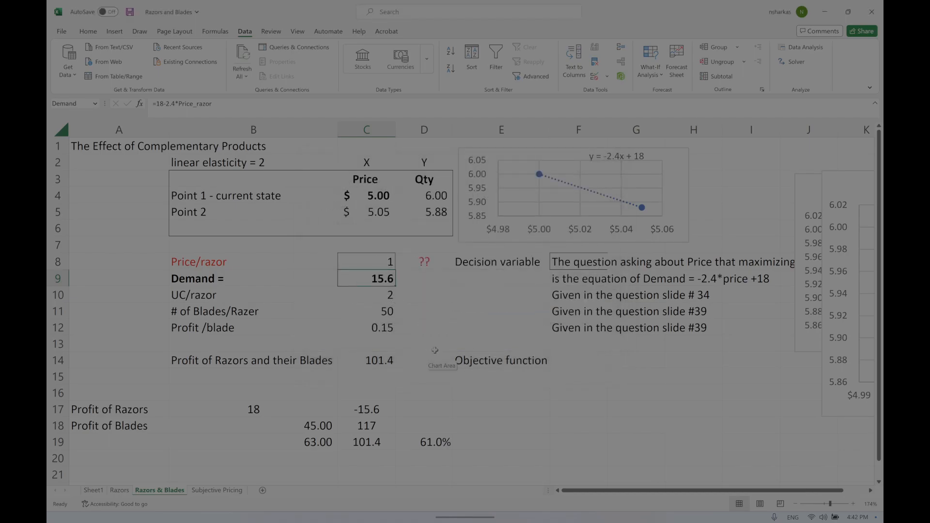
Compare the current-state and optimized razor profits in B17 and C17
left_click(487, 339)
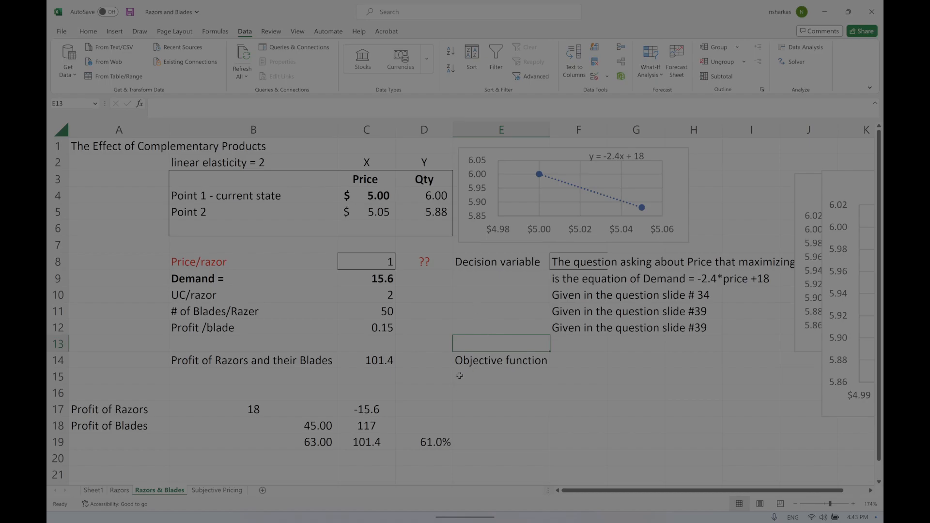
left_click_drag(291, 409, 348, 411)
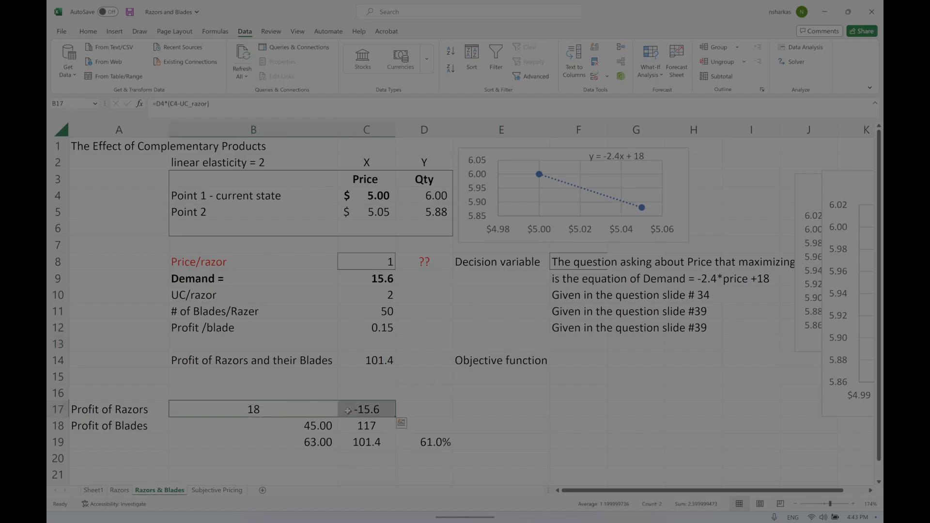
Right-align the razor profits in B17:C17 and check the profit change rate in D19
left_click(87, 31)
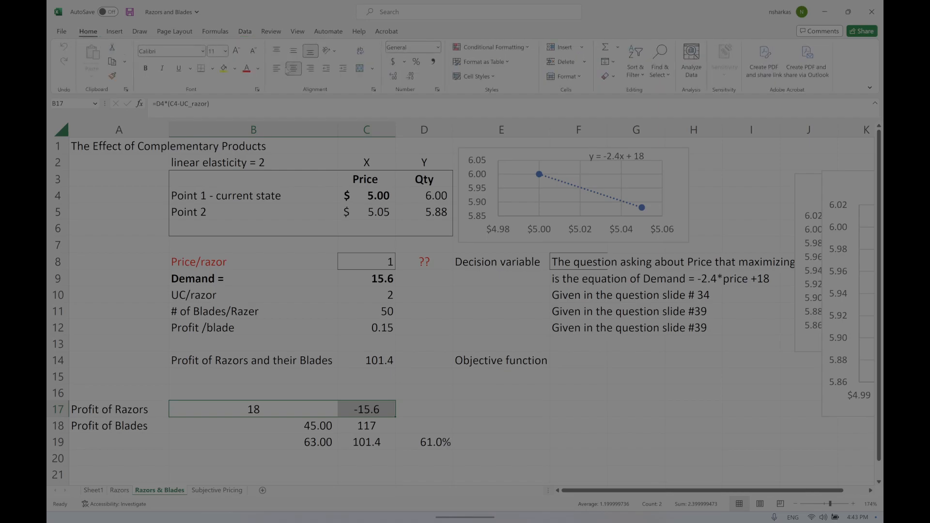
left_click(311, 68)
left_click(439, 446)
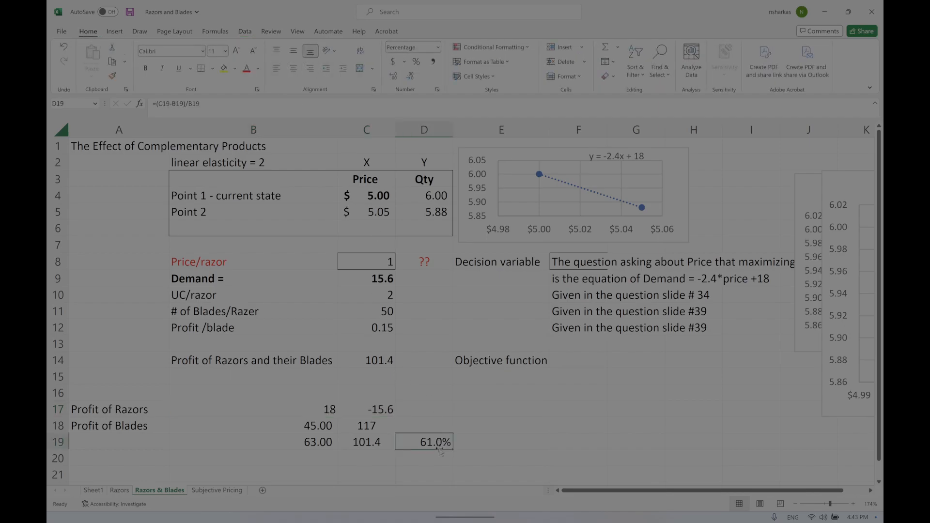
Review the demand in B9:C9 and save the Razors and Blades workbook
left_click_drag(393, 280, 192, 282)
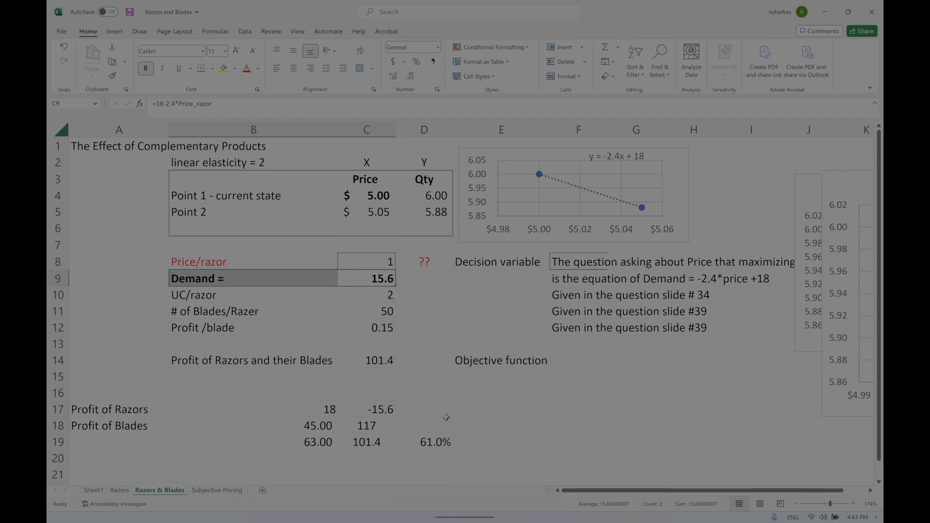
left_click(468, 421)
key("ctrl+s")
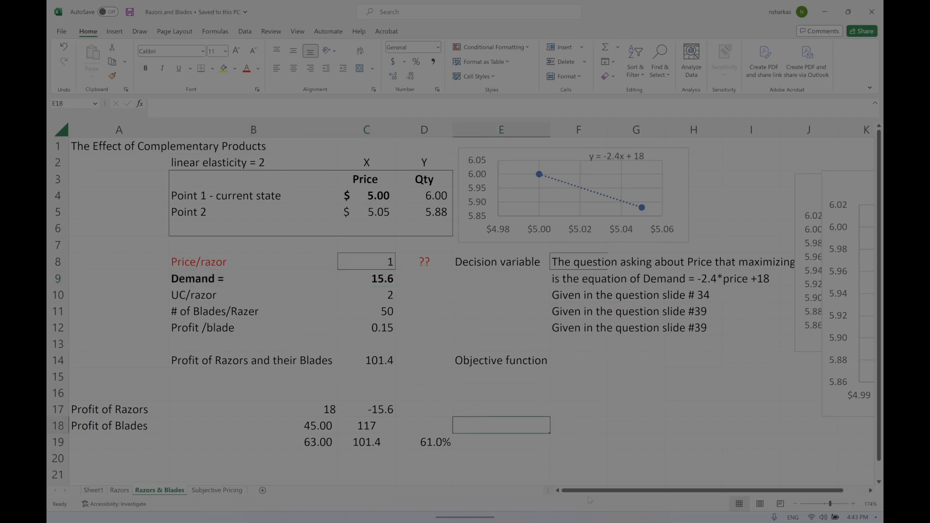
mouse_move(555, 507)
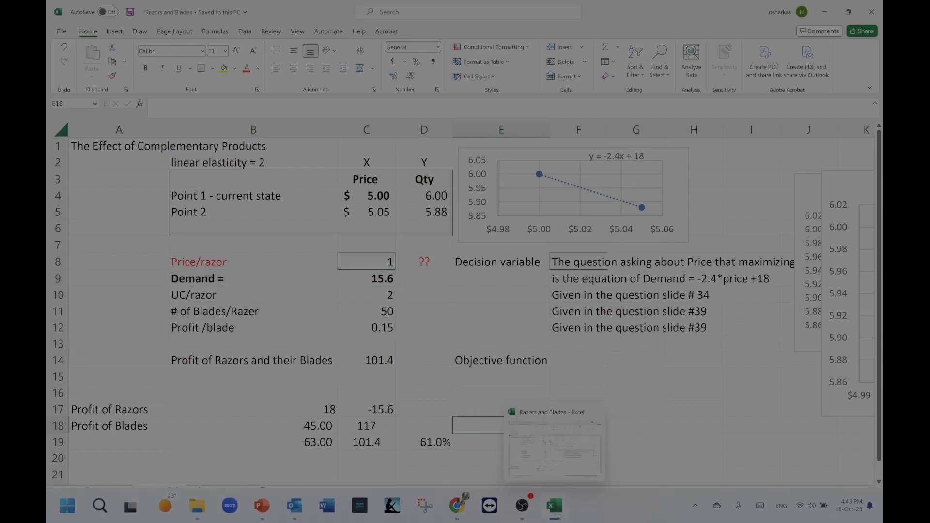
left_click(522, 506)
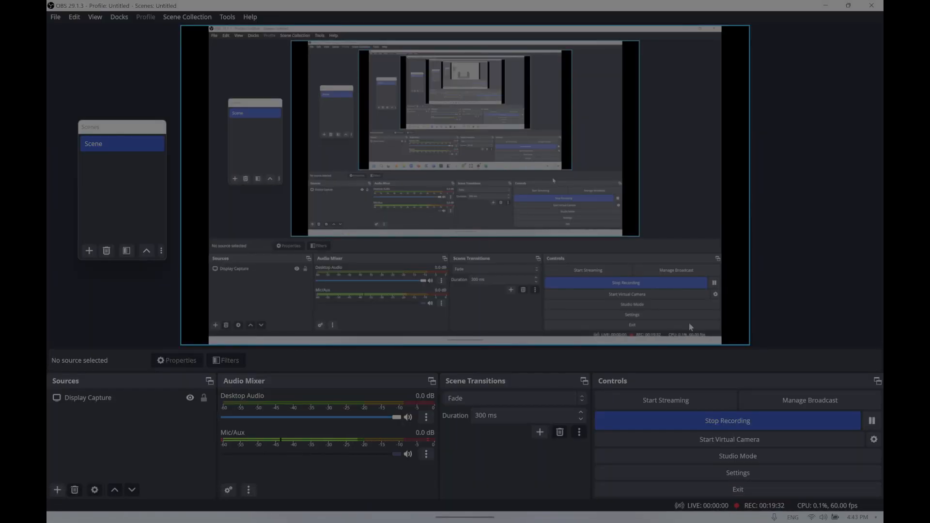